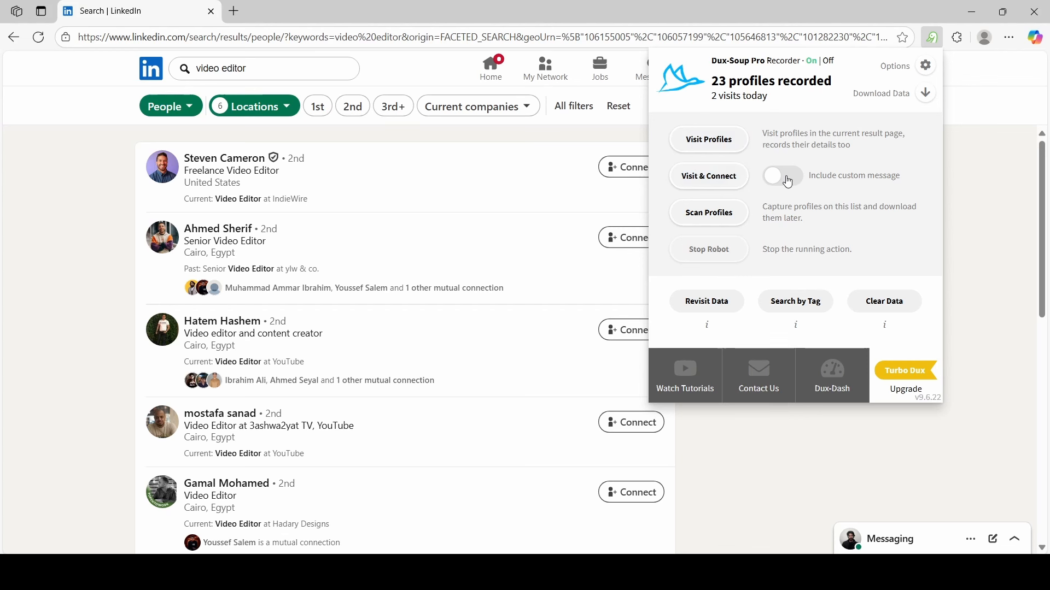
Step: Scan the profiles in the LinkedIn video editor search results with Dux-Soup and stop the robot on results page 2
left_click(785, 177)
left_click(788, 180)
left_click(731, 213)
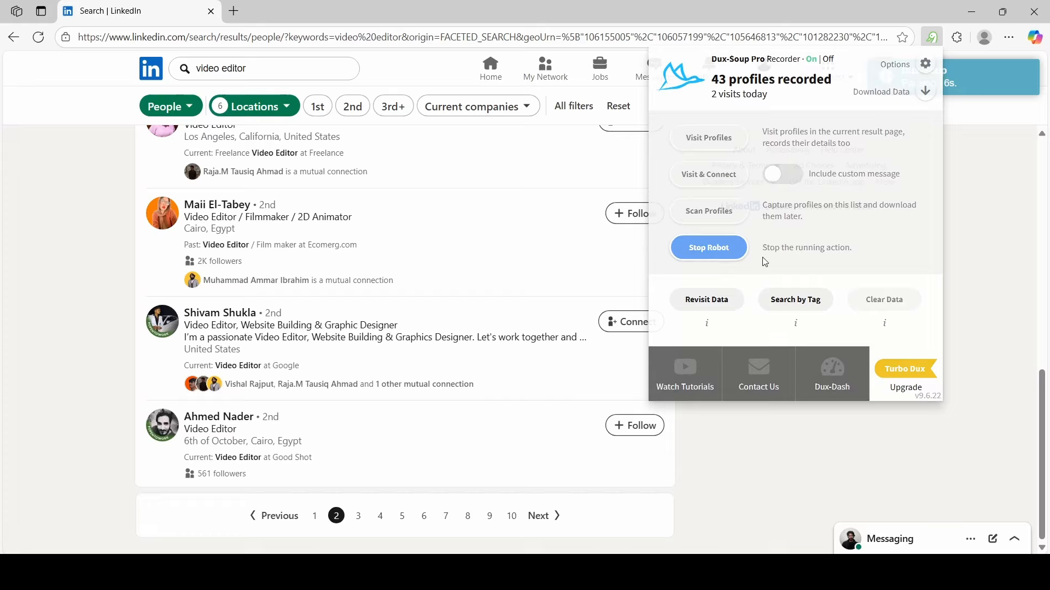
left_click(716, 248)
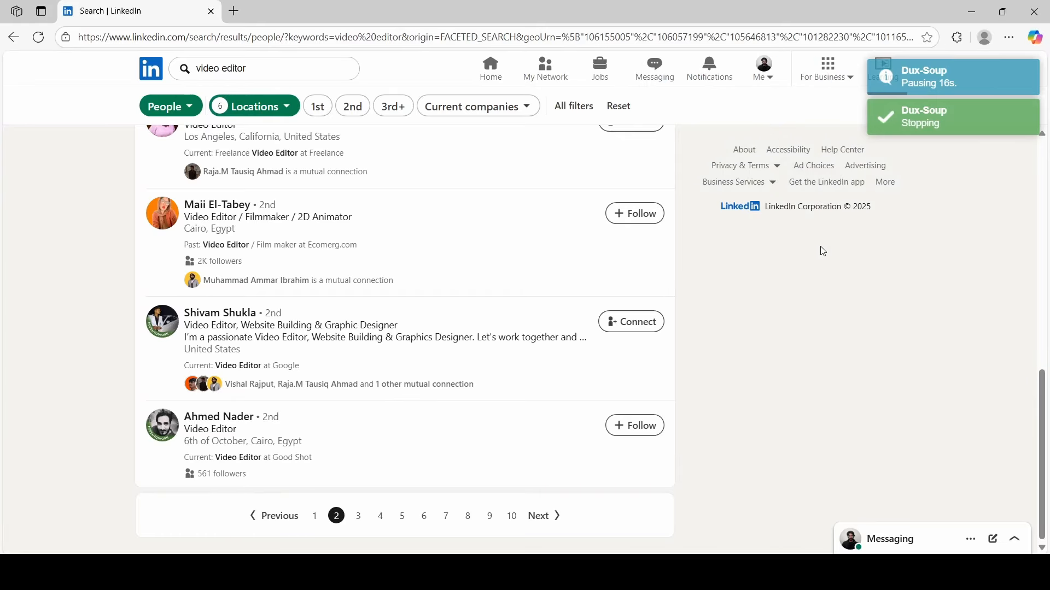
Step: Download the captured scan data and open the resulting CSV file
left_click(922, 93)
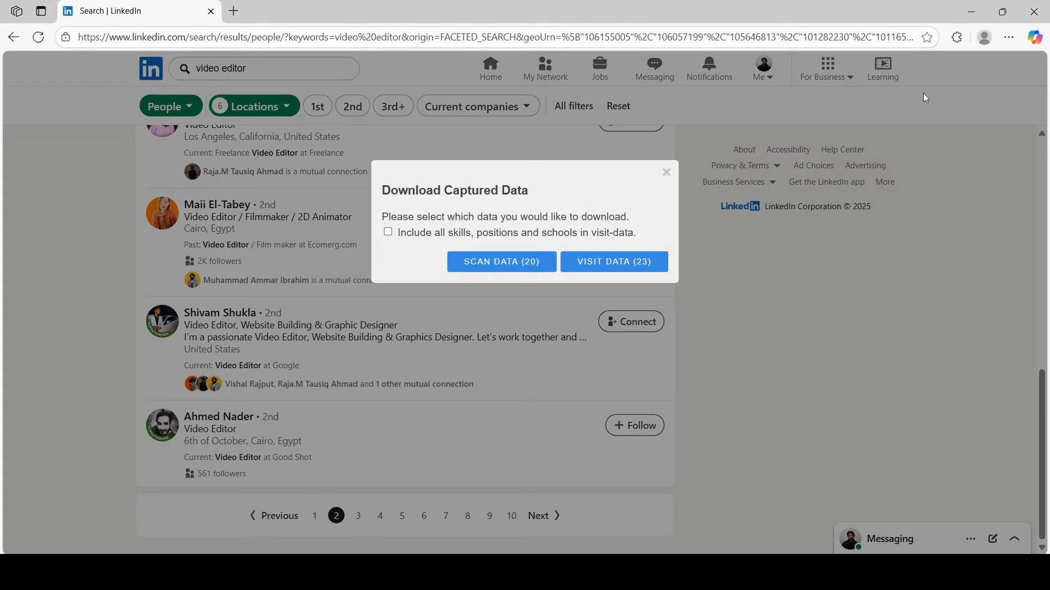
left_click(516, 264)
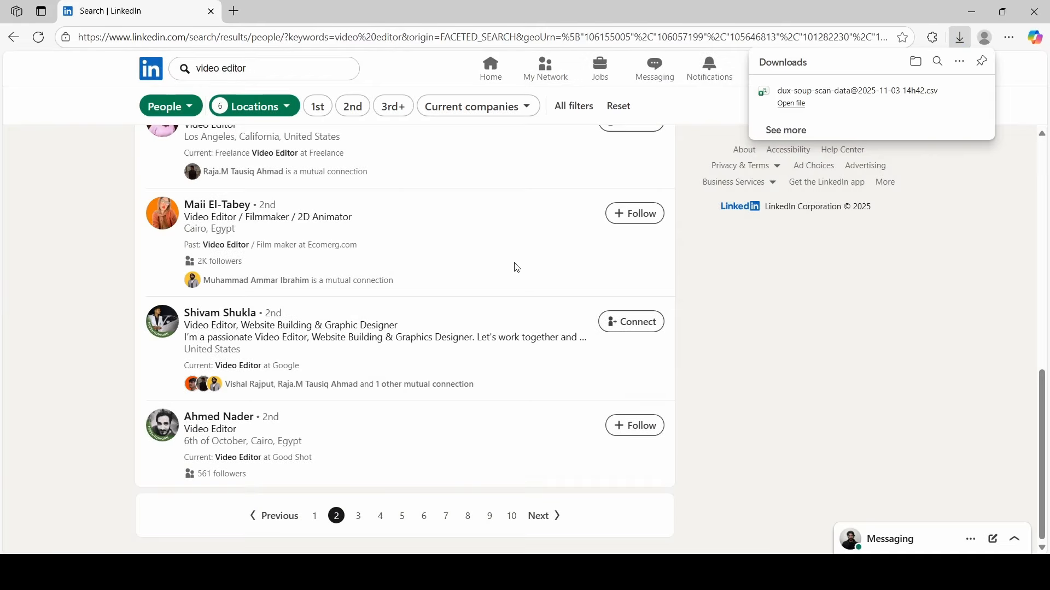
left_click(788, 104)
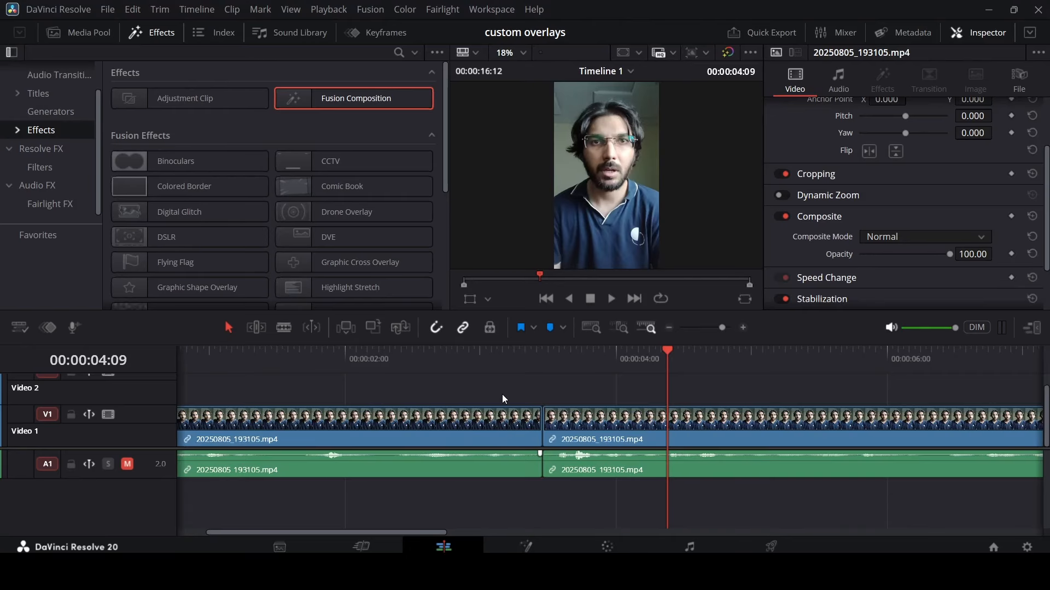
Step: Switch to DaVinci Resolve and play back the cut between the two clips on Video 1
left_click_drag(480, 359, 503, 360)
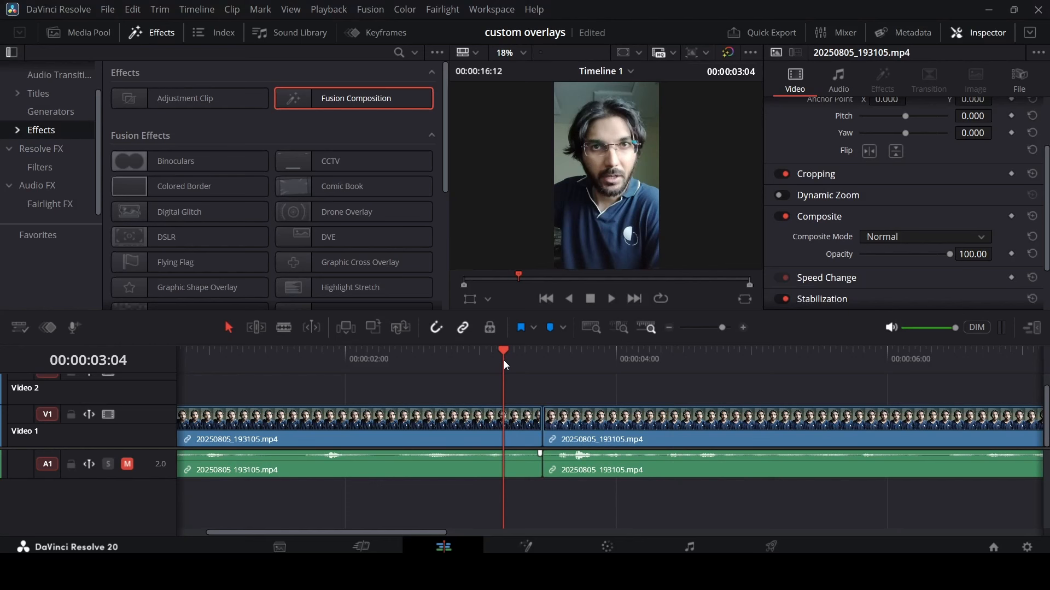
left_click_drag(530, 362, 481, 382)
key("space")
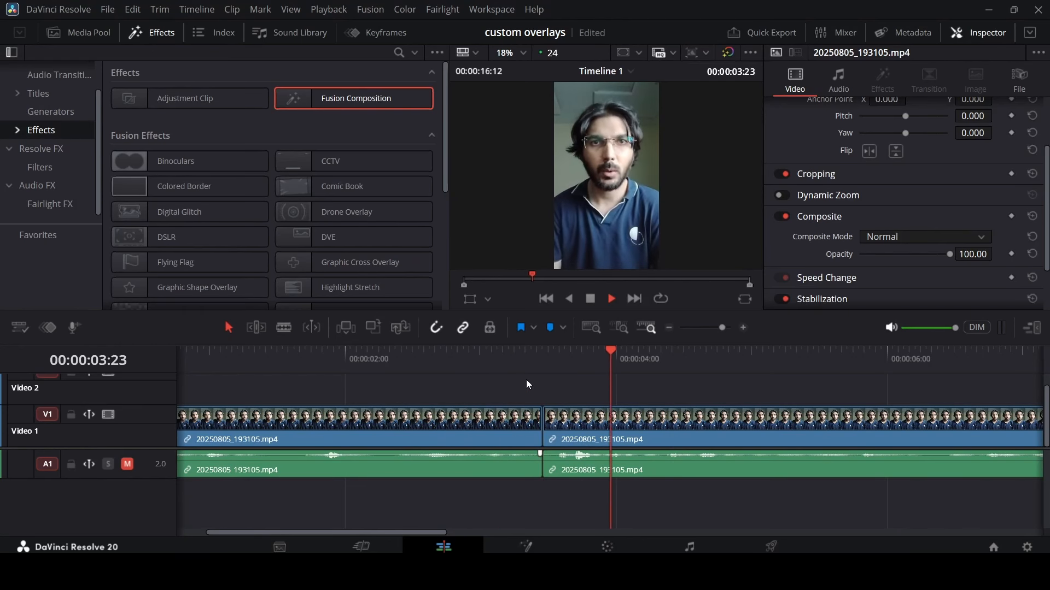
key("space")
left_click(485, 368)
key("space")
key("space")
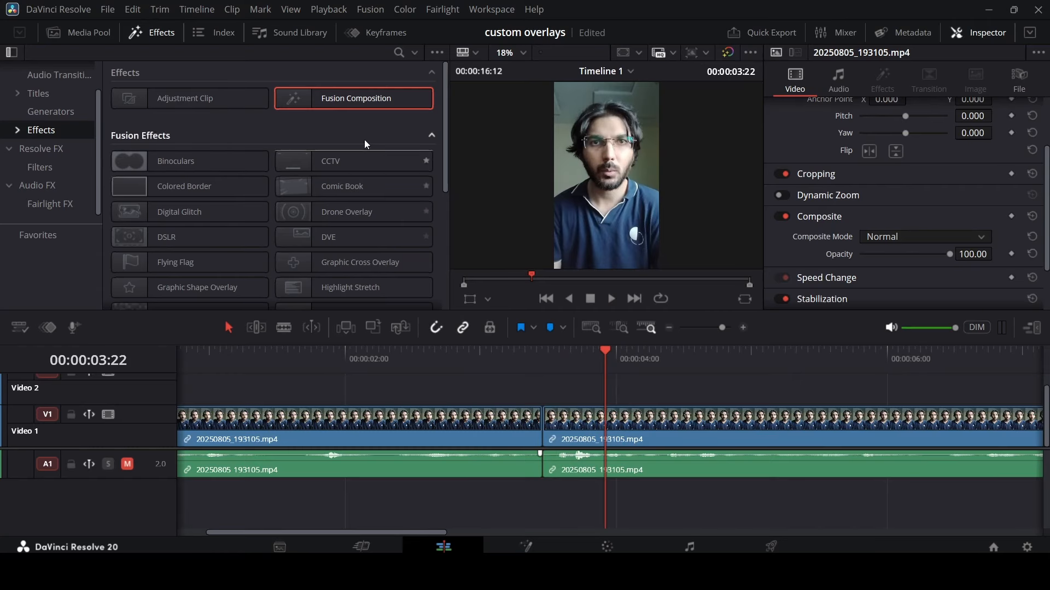
Step: Place a Fusion Composition on the Video 2 track above the cut
left_click_drag(356, 102, 500, 394)
right_click(574, 396)
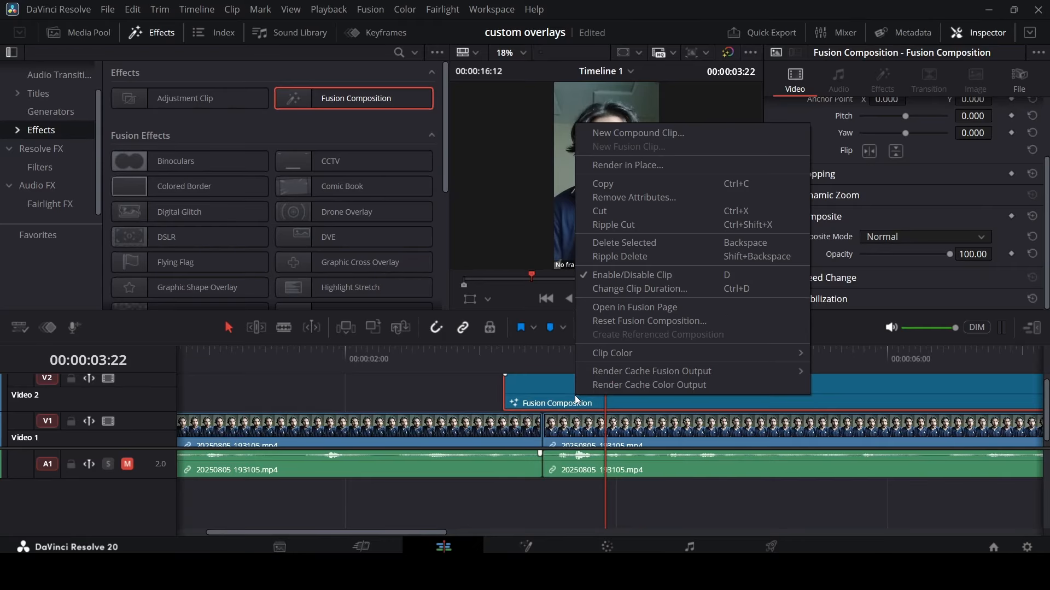
left_click(547, 385)
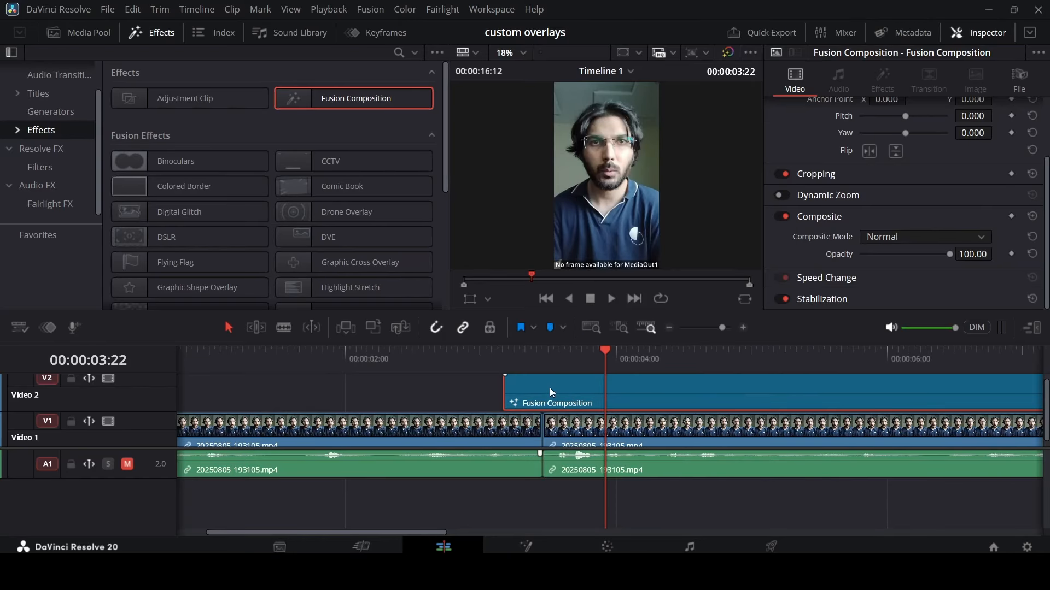
Step: Shorten the Fusion Composition clip to 1 second and move it 4 frames earlier so it spans the cut
key("ctrl+d")
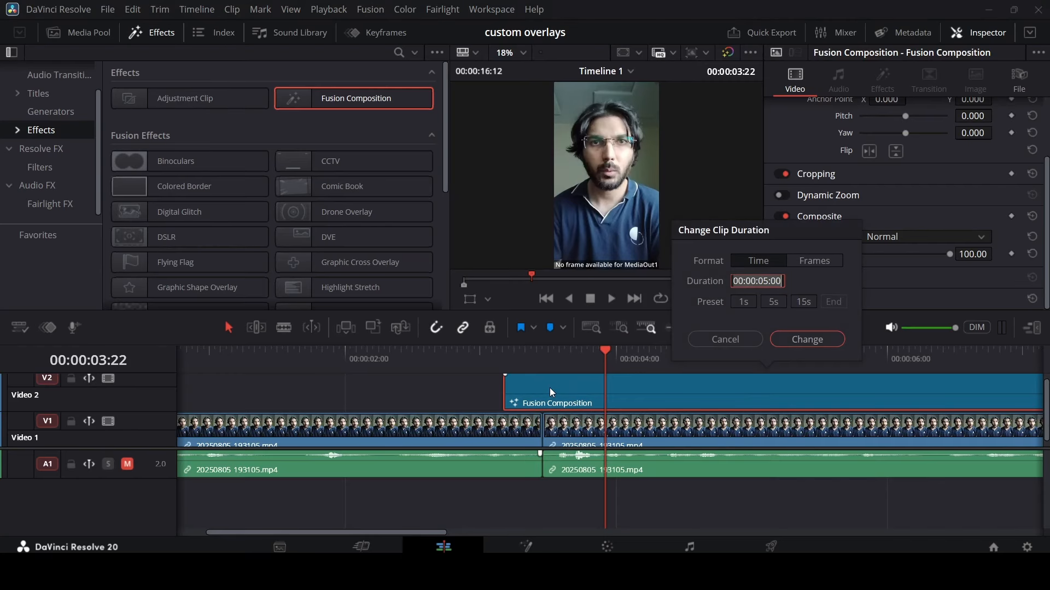
key("Left")
key("Left")
key("BackSpace")
type("1")
key("Return")
left_click_drag(581, 385, 553, 395)
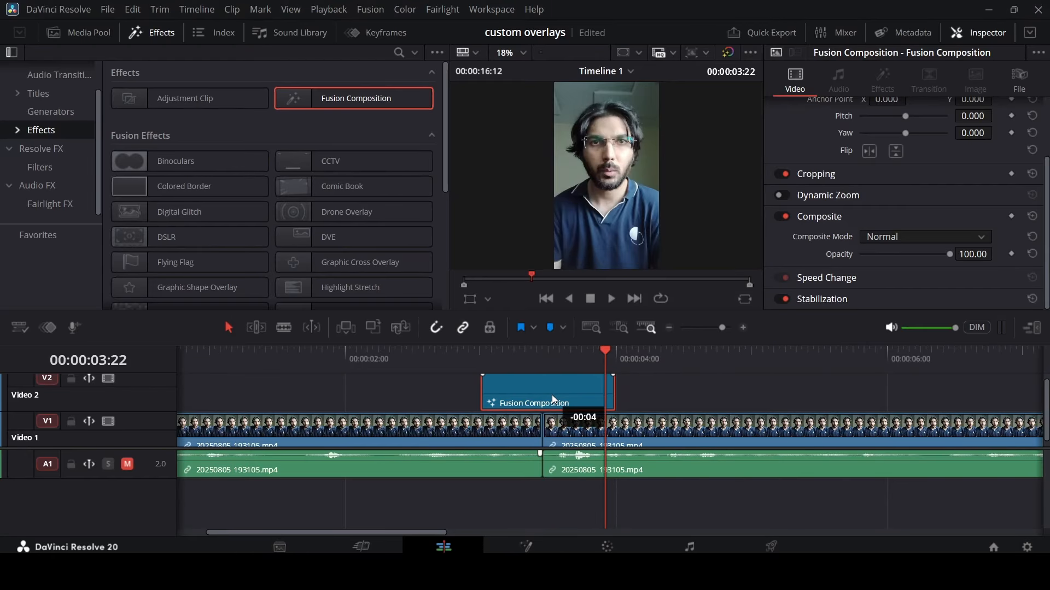
Step: Open the composition in the Fusion page and add a Background node in line with MediaOut1
right_click(525, 382)
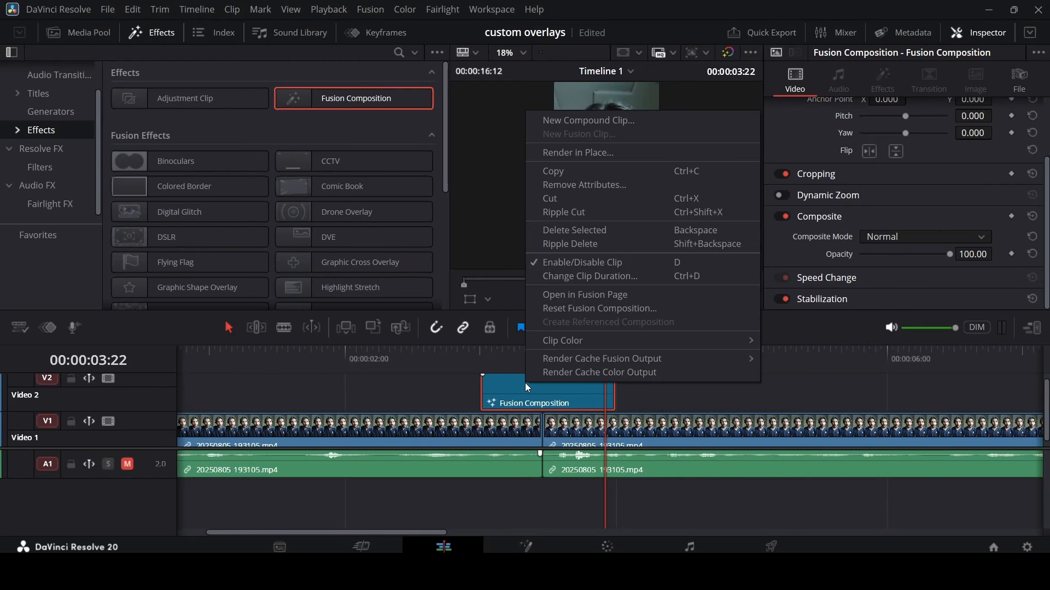
left_click(579, 296)
left_click(18, 382)
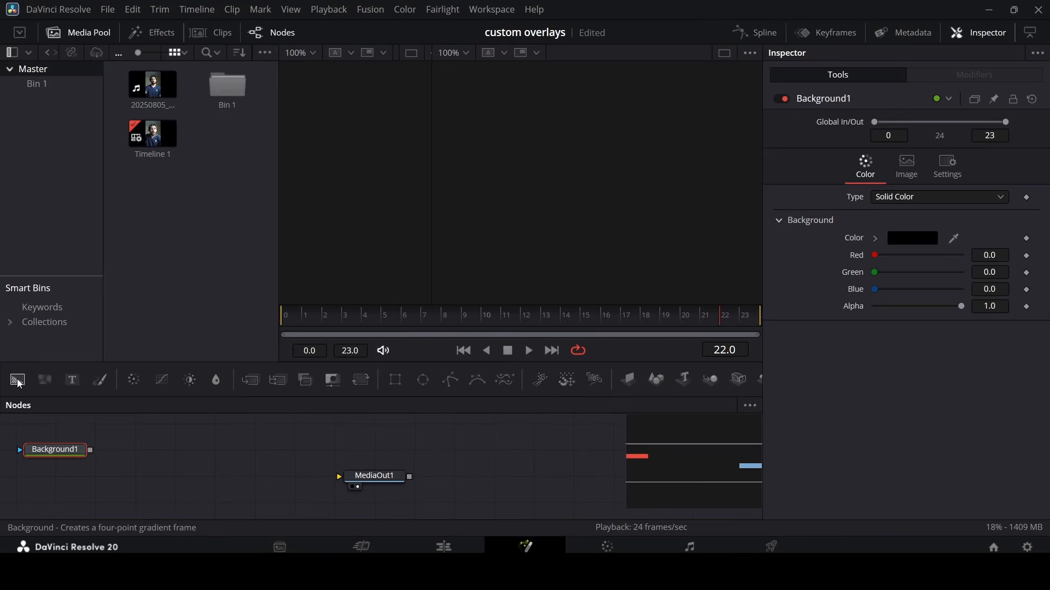
left_click_drag(55, 453, 94, 479)
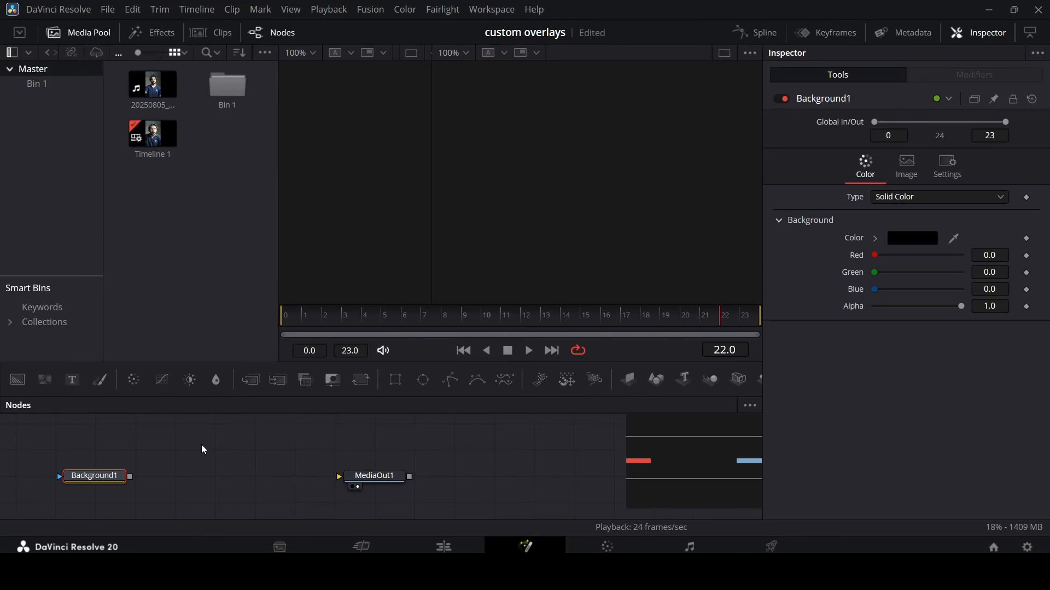
Step: Add a Glow node and connect it between the Background and MediaOut1 nodes
key("shift+space")
type("f")
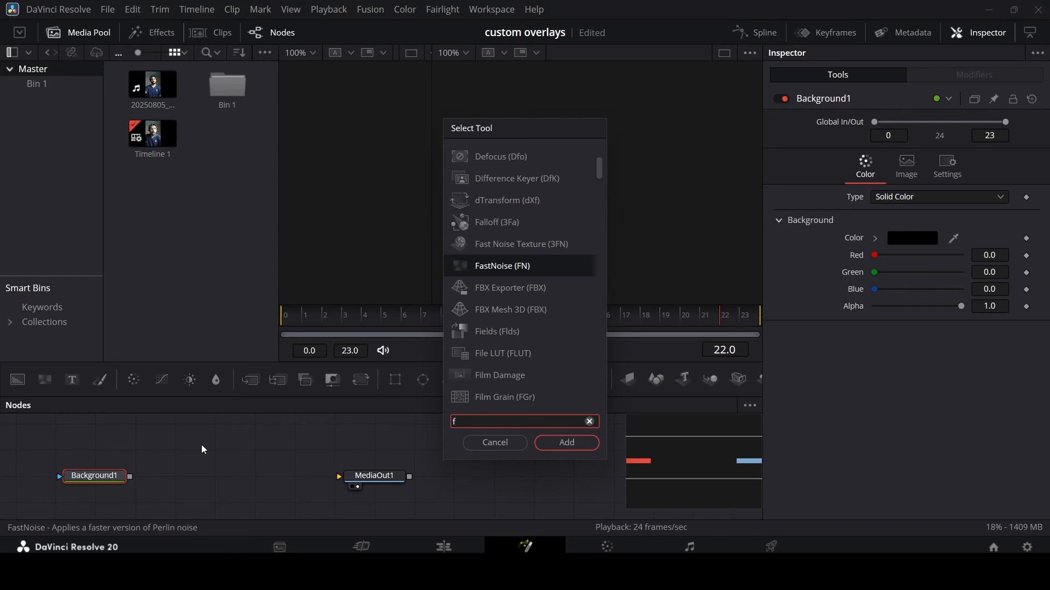
key("BackSpace")
type("glow")
key("Return")
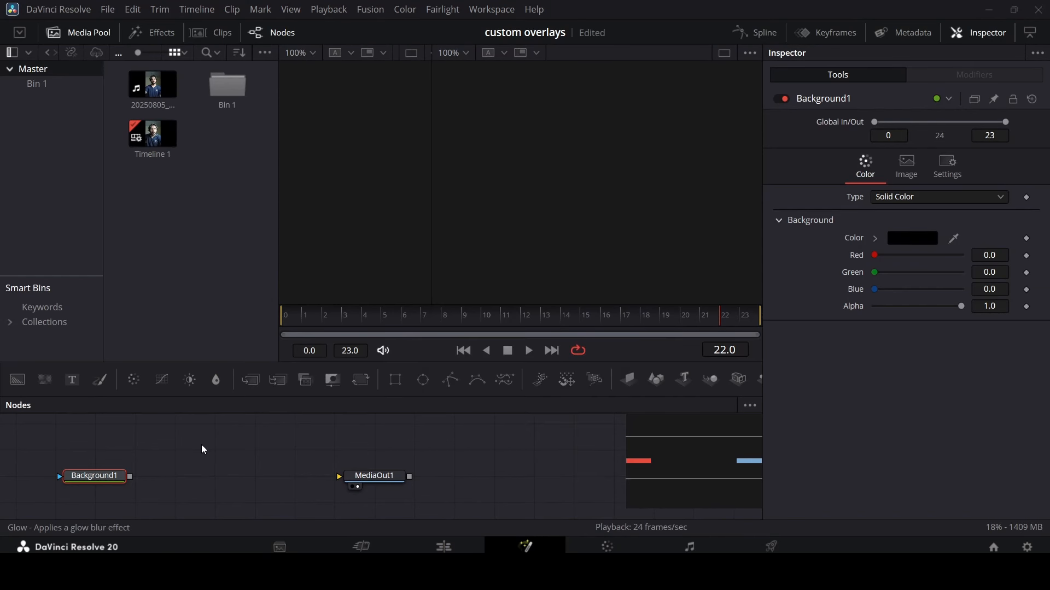
left_click_drag(210, 476, 339, 477)
left_click_drag(62, 449, 294, 477)
Step: Set the Background node's color to white and attach an Ellipse mask to it
left_click(213, 483)
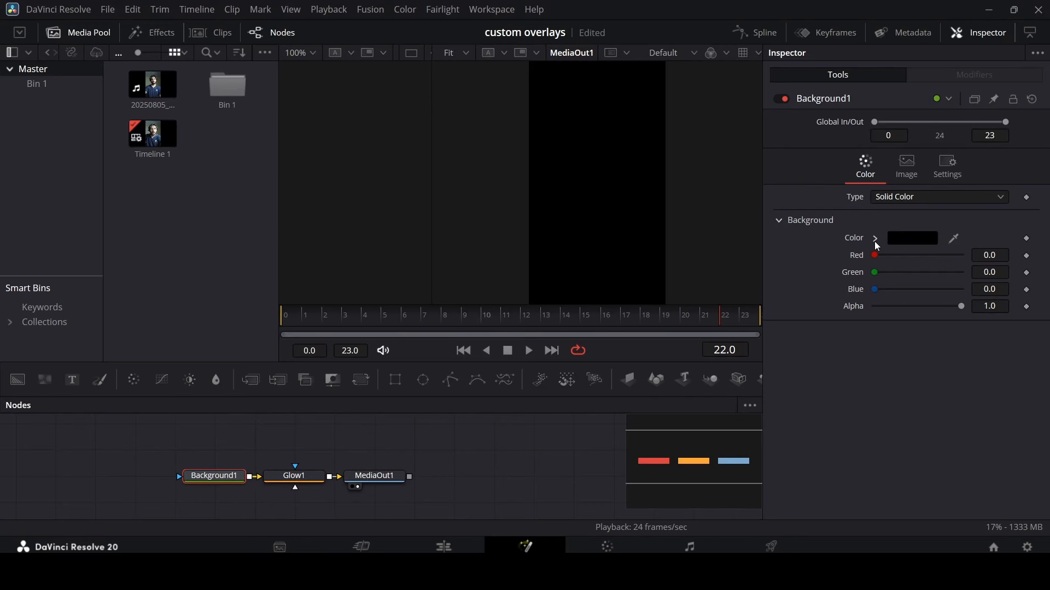
left_click(875, 240)
left_click(874, 252)
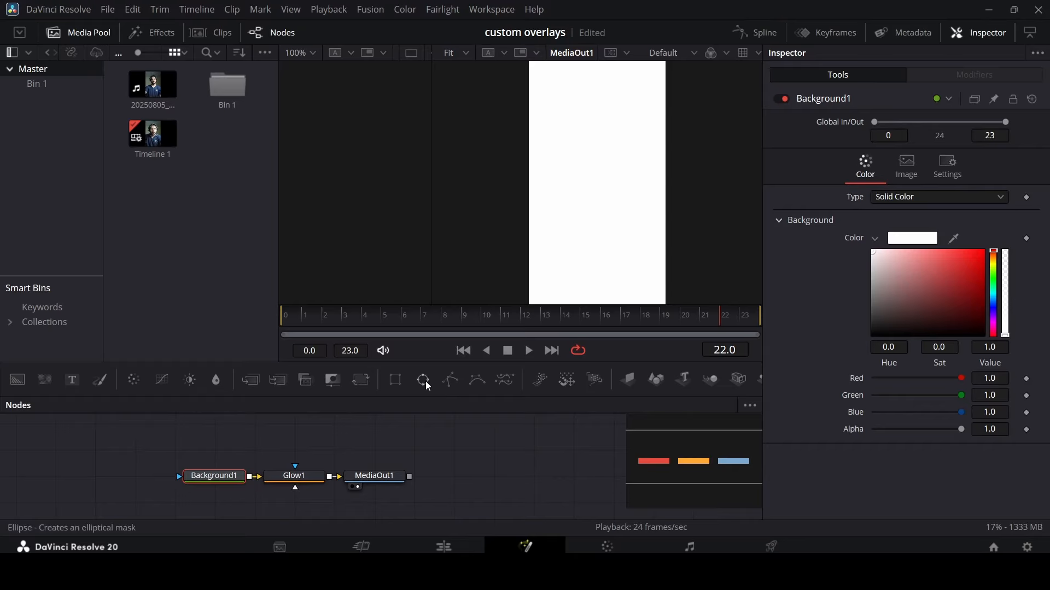
left_click_drag(425, 381, 224, 479)
Step: Set the Glow node's size to 100 and its red and green color scales to 2.0
left_click(294, 477)
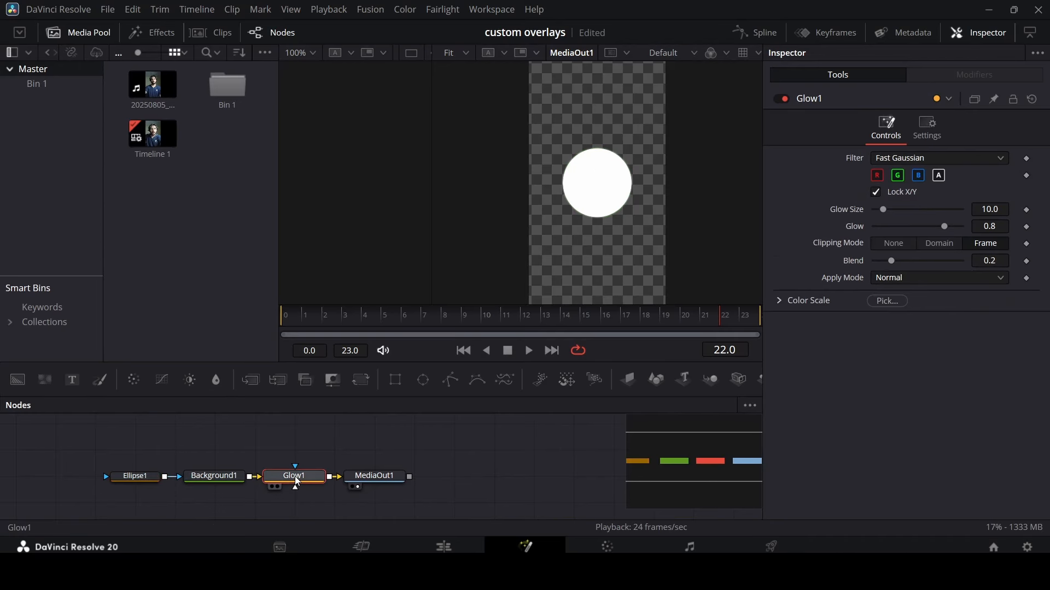
left_click_drag(884, 212, 975, 214)
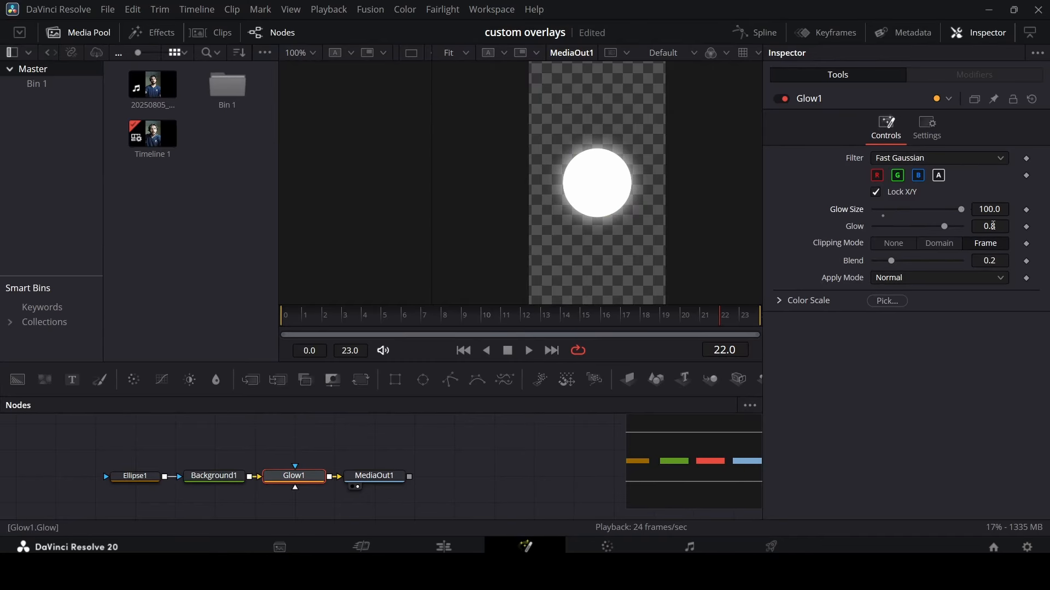
left_click(786, 301)
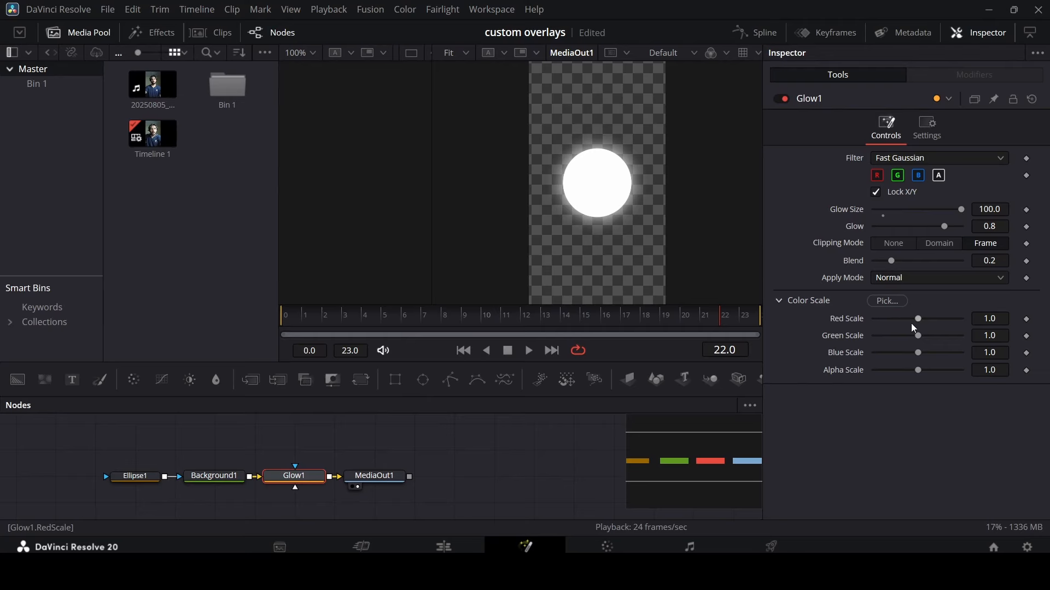
left_click_drag(920, 320, 998, 319)
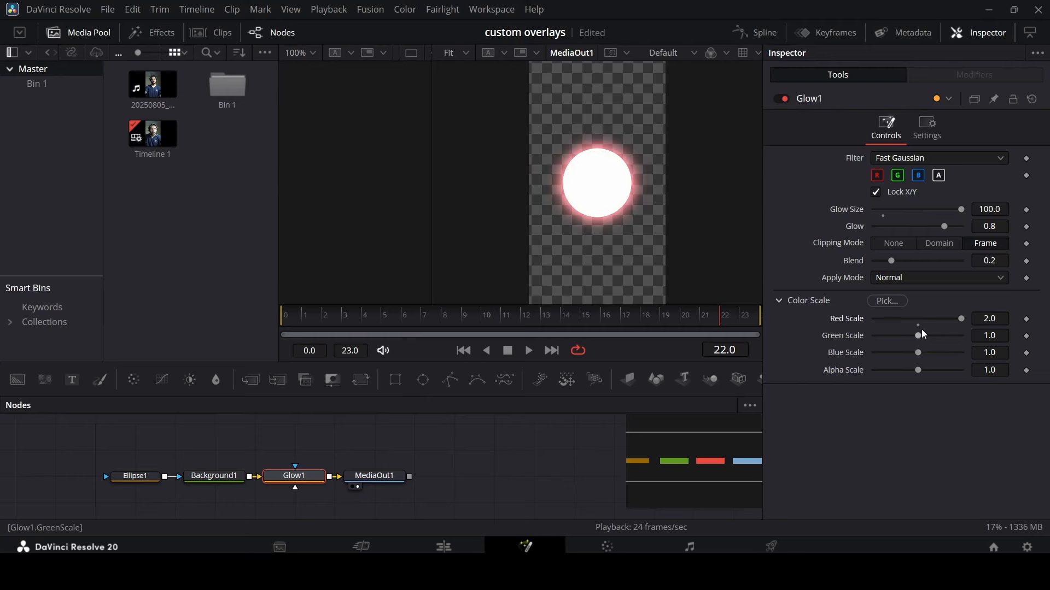
left_click_drag(921, 335, 1003, 333)
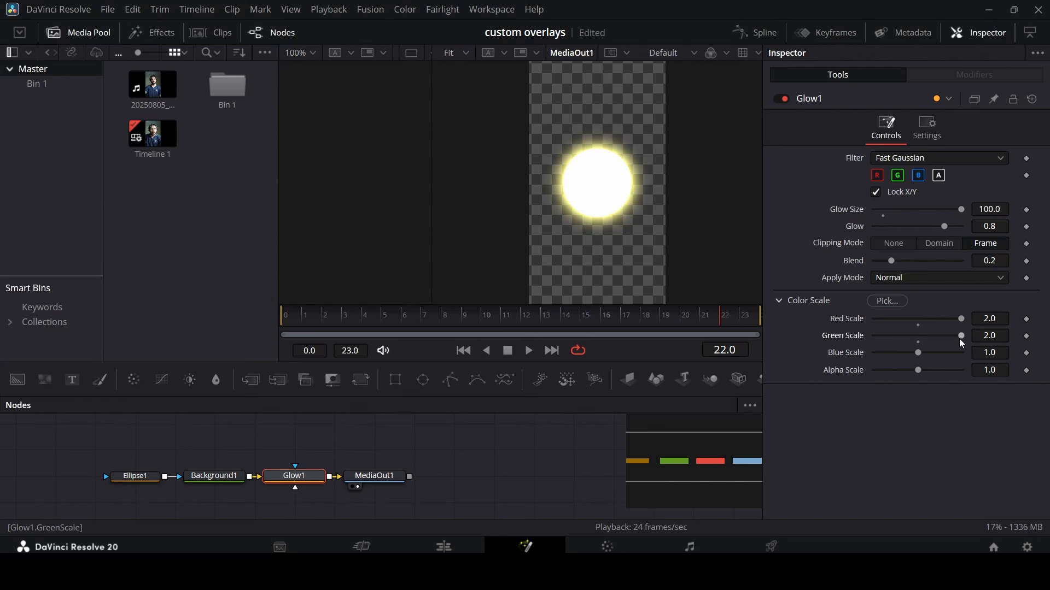
left_click_drag(960, 336, 976, 352)
key("ctrl+z")
left_click_drag(913, 361, 908, 362)
double_click(841, 350)
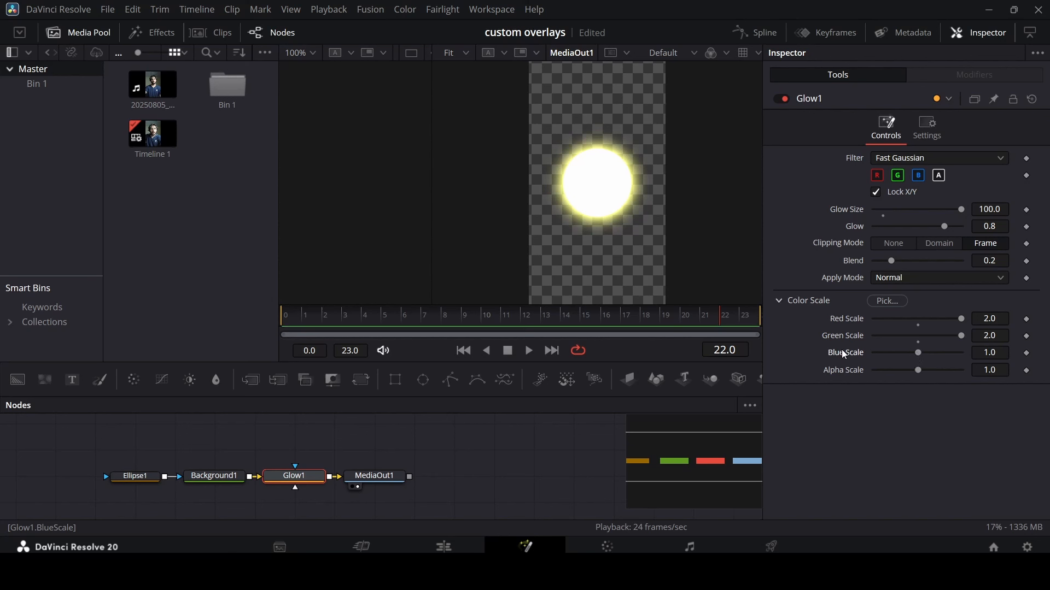
left_click(530, 438)
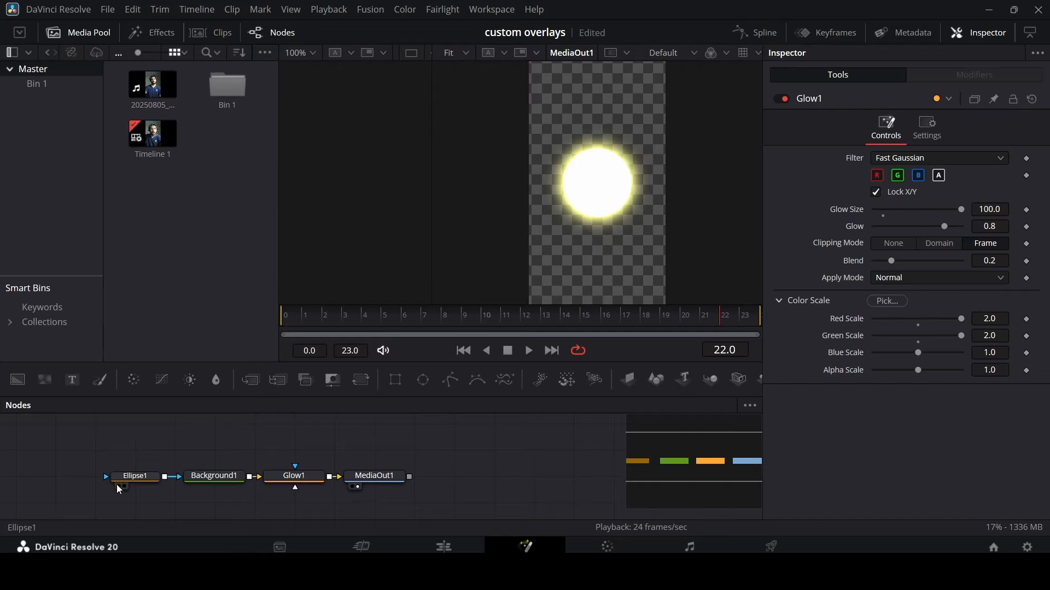
Step: At frame 0, reshape the ellipse mask to a width of 0.173 and a height of 0.898
left_click(141, 481)
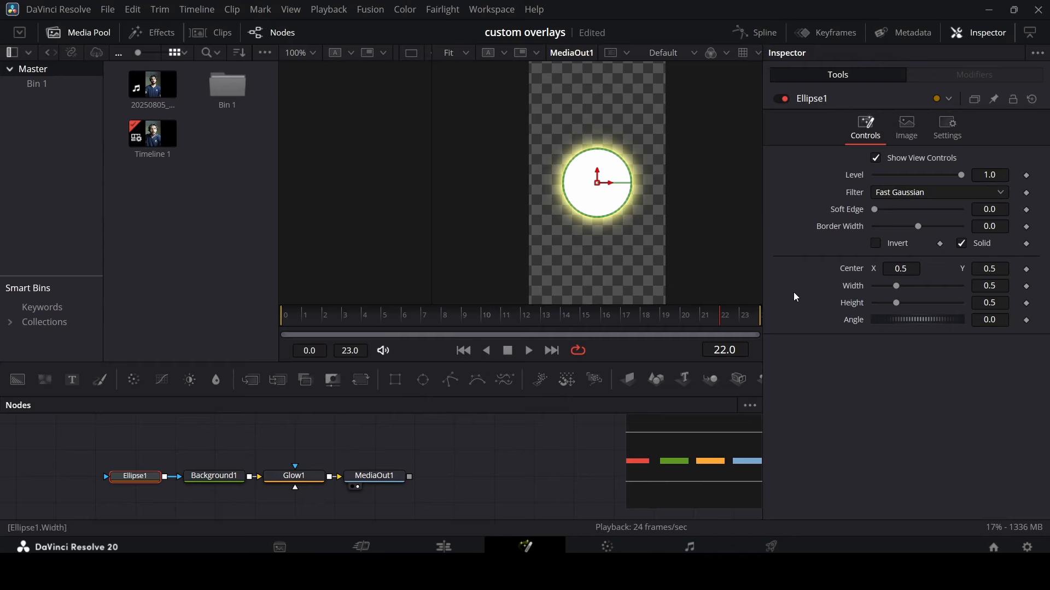
left_click_drag(330, 317, 258, 327)
mouse_move(897, 286)
left_mouse_down()
mouse_move(876, 296)
mouse_move(904, 300)
mouse_move(884, 286)
left_mouse_up()
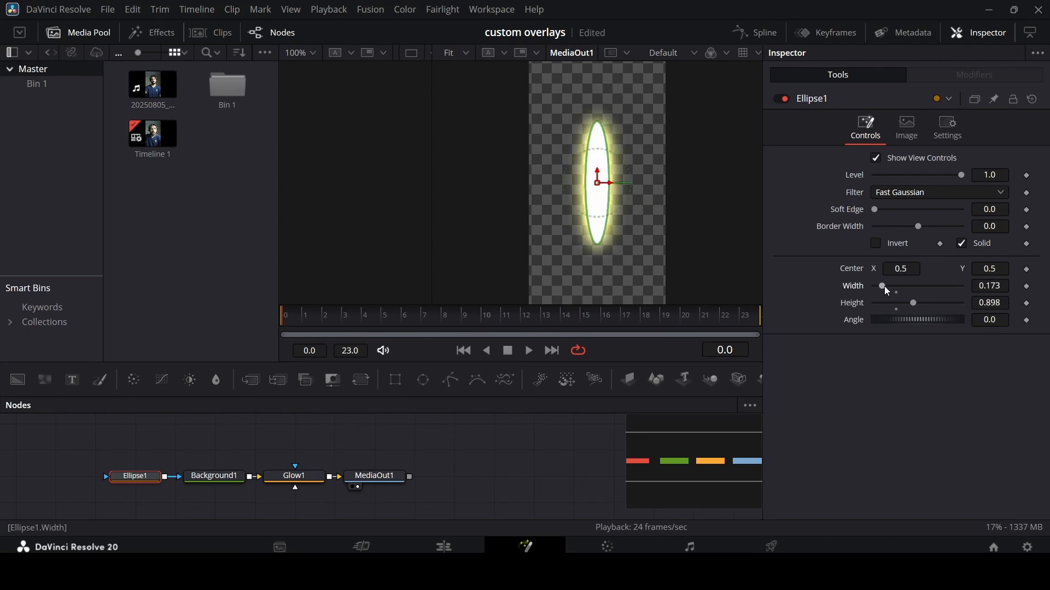
Step: Soften the ellipse mask's edge to 0.0331
left_click(878, 209)
left_click_drag(879, 211, 894, 213)
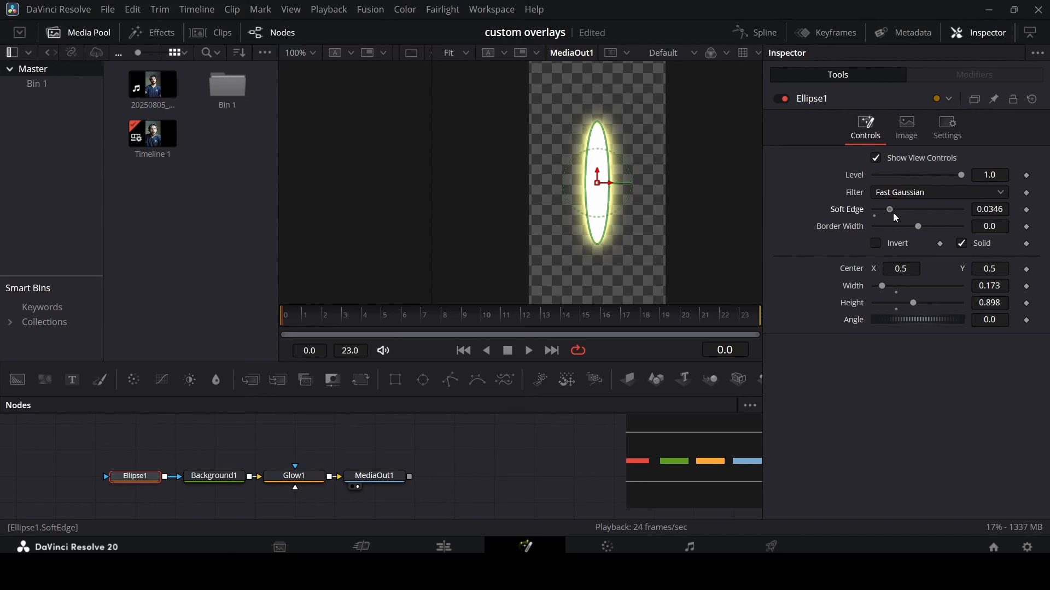
left_click(552, 424)
left_click(135, 476)
mouse_move(890, 210)
left_mouse_down()
mouse_move(939, 209)
mouse_move(889, 227)
left_mouse_up()
Step: Place the ellipse at center X 0.025, Y 0.171348 with a 20.9 angle, and keyframe its center and angle at frame 0
left_click_drag(597, 182, 534, 265)
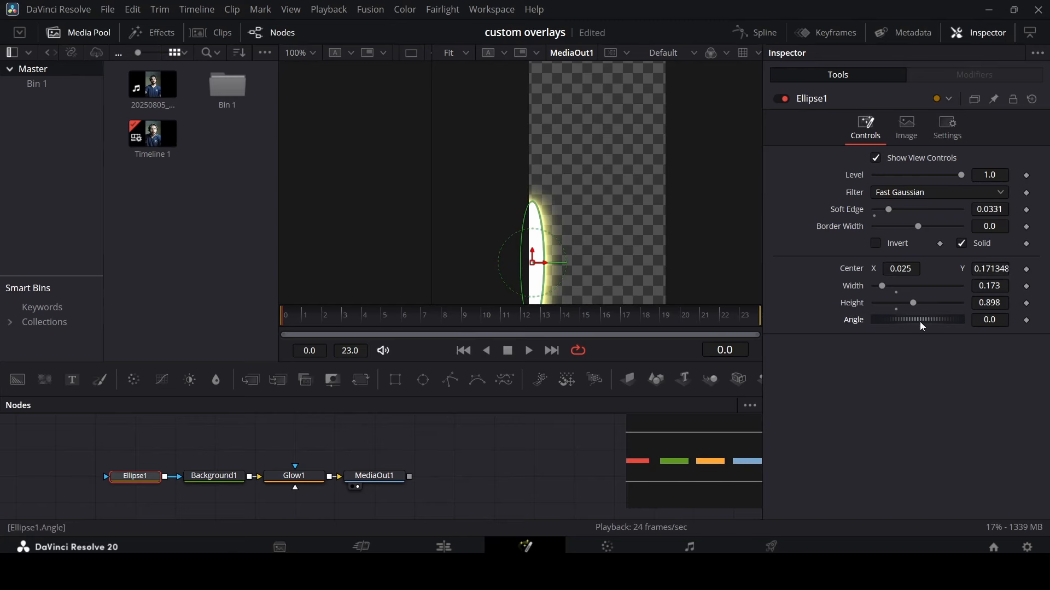
left_click_drag(920, 322, 928, 328)
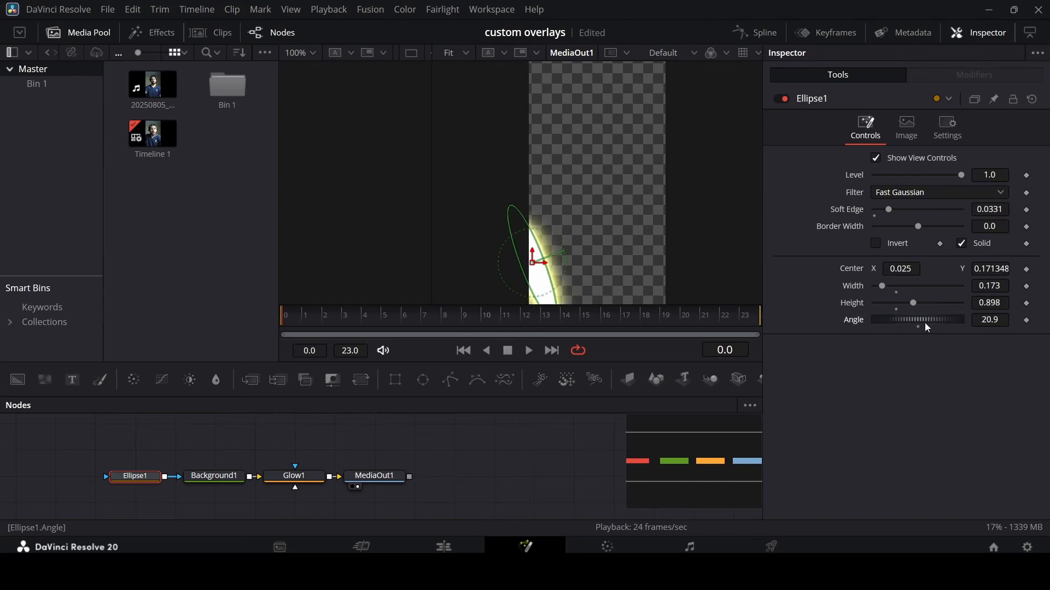
left_click(494, 465)
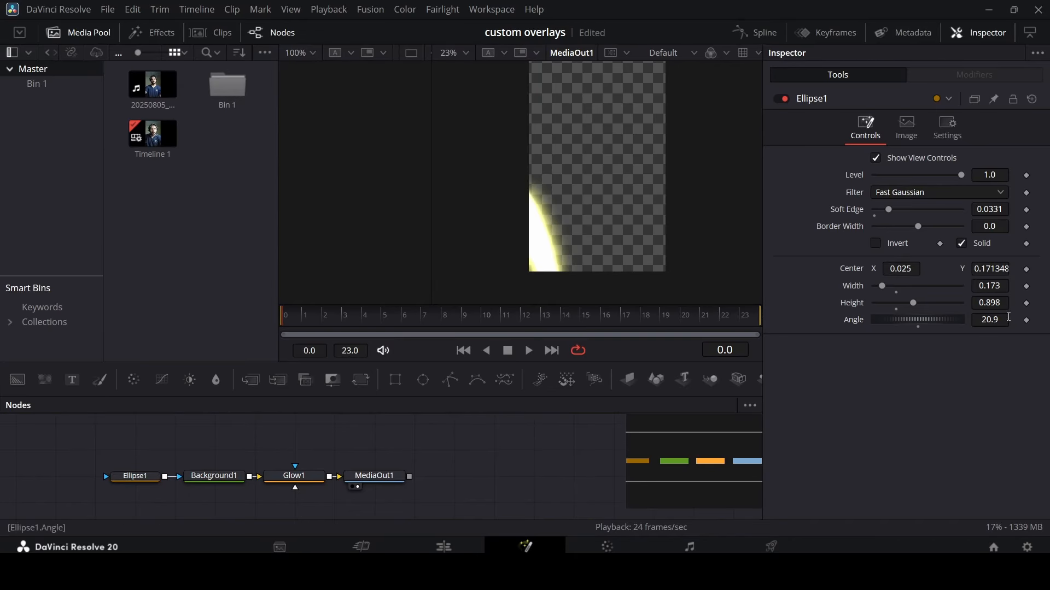
left_click(1027, 321)
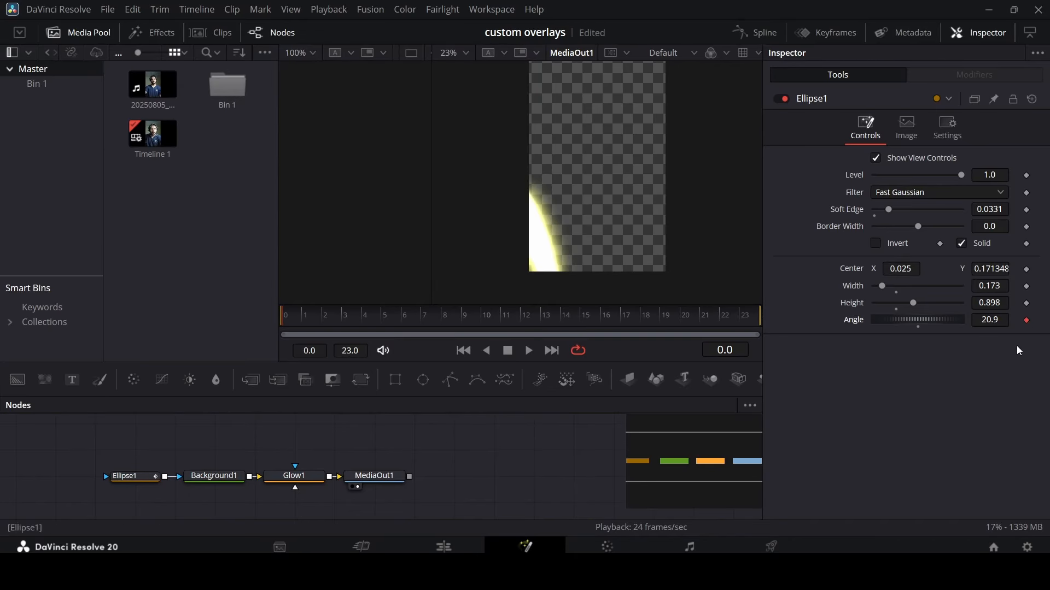
left_click(1027, 270)
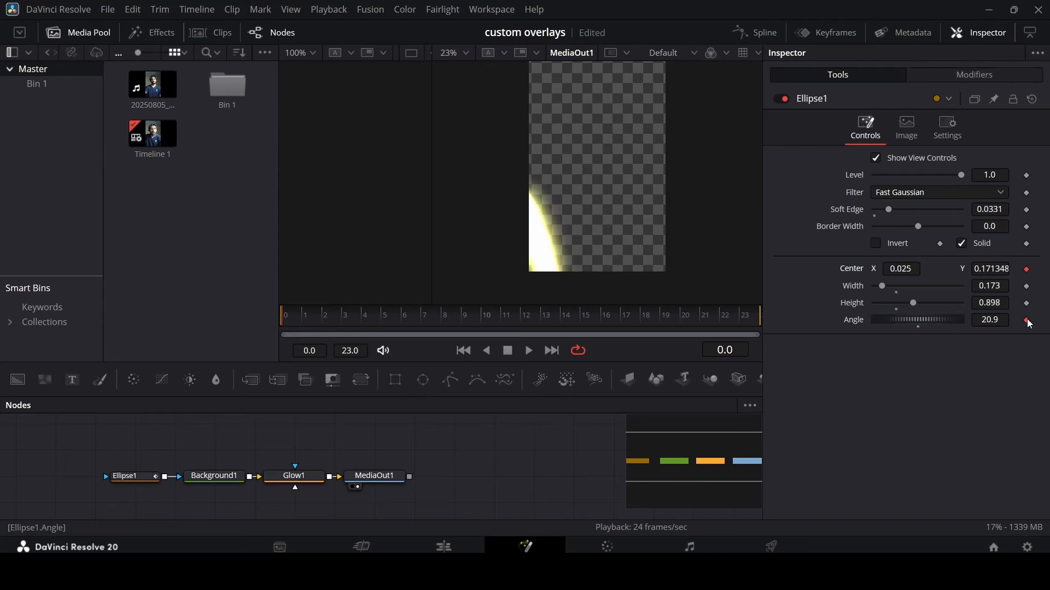
Step: At frame 1, set the ellipse's center X to 0.93 and angle to -10.4, and widen it to 0.425
left_click(305, 323)
left_click_drag(894, 269, 1049, 269)
double_click(897, 319)
left_click_drag(897, 320, 893, 322)
left_click(890, 286)
left_click_drag(890, 287, 894, 286)
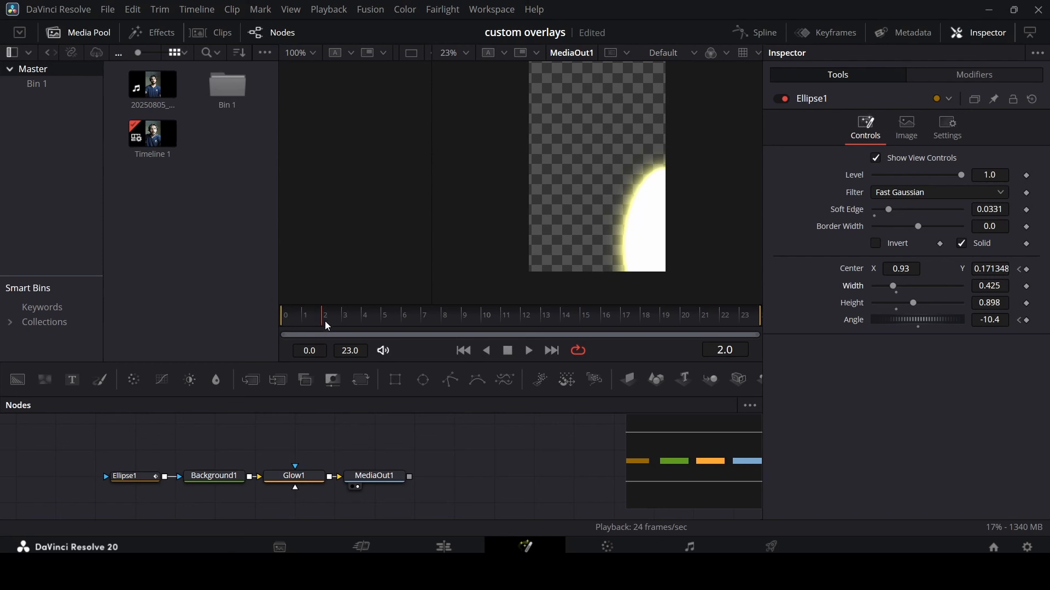
Step: At frame 2, move the ellipse to center X 0.019, Y 0.887516 and shrink it to width 0.173 and height 0.457
left_click(142, 481)
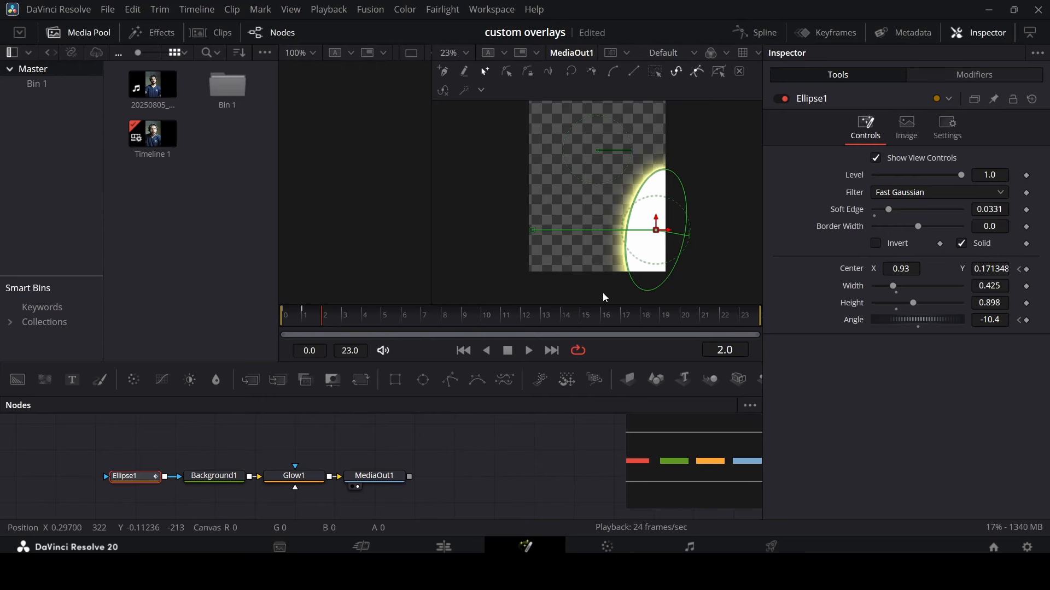
left_click_drag(905, 268, 900, 267)
left_click_drag(1001, 268, 1003, 268)
left_click_drag(904, 272, 881, 292)
scroll(516, 173, "up", 1)
scroll(574, 219, "up", 2)
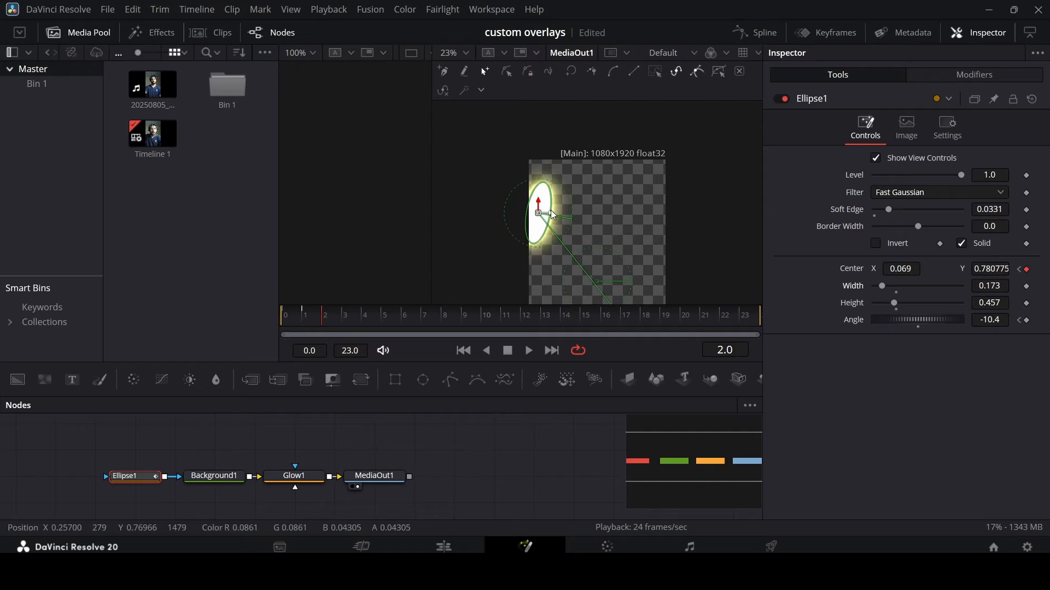
left_click_drag(540, 213, 531, 187)
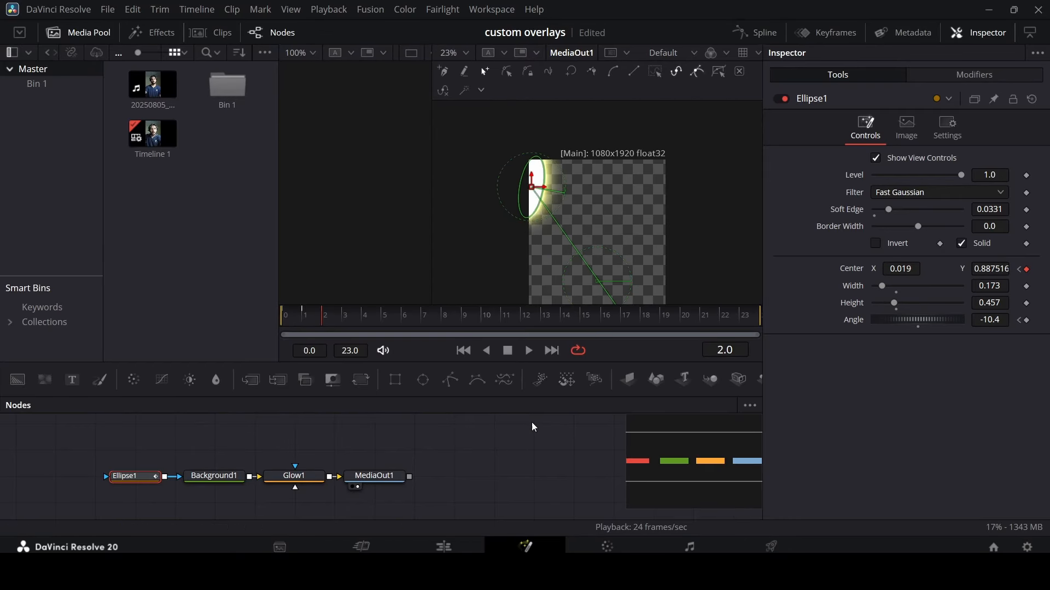
left_click(533, 459)
scroll(601, 245, "down", 1)
Step: At frame 3, set the ellipse's center X to 0.922, its height to 0.866 and its angle to 26.1
left_click(344, 318)
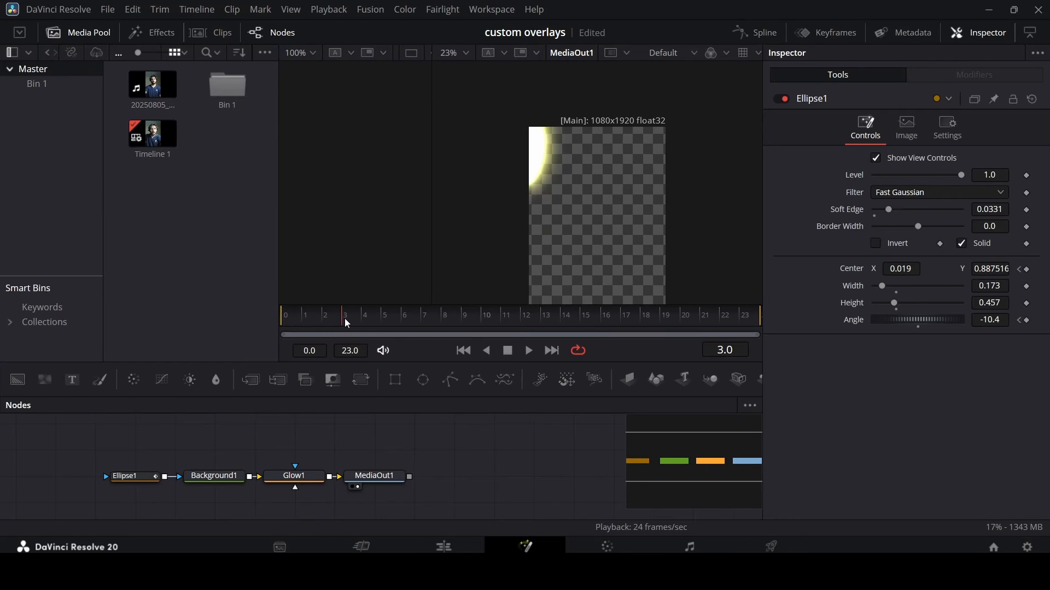
left_click(145, 479)
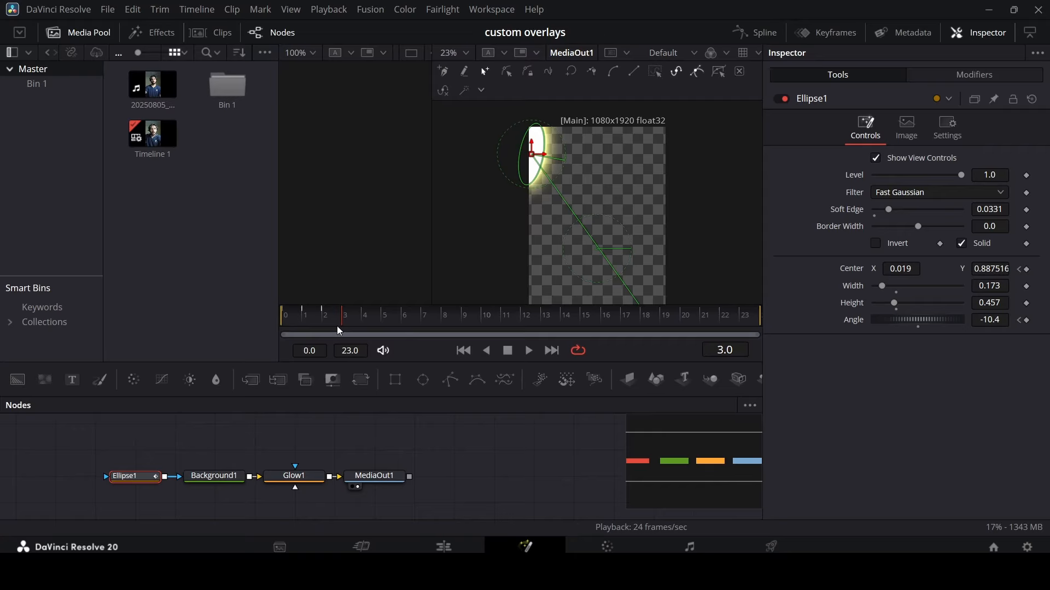
mouse_move(348, 323)
left_mouse_down()
mouse_move(337, 328)
mouse_move(348, 328)
left_mouse_up()
left_click_drag(899, 269, 941, 269)
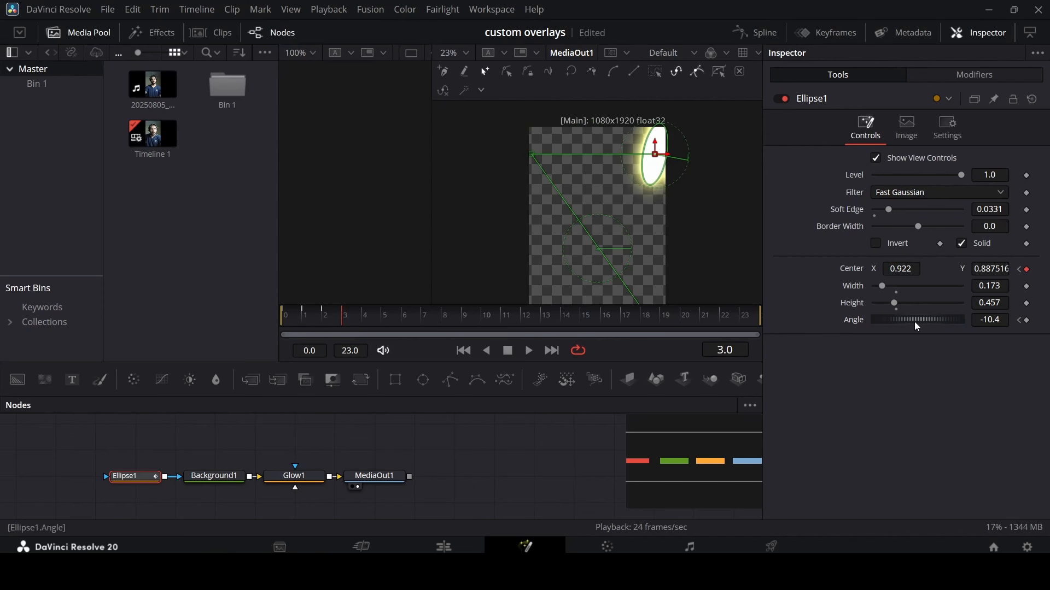
mouse_move(917, 326)
left_mouse_down()
mouse_move(938, 327)
mouse_move(916, 308)
left_mouse_up()
left_click(525, 474)
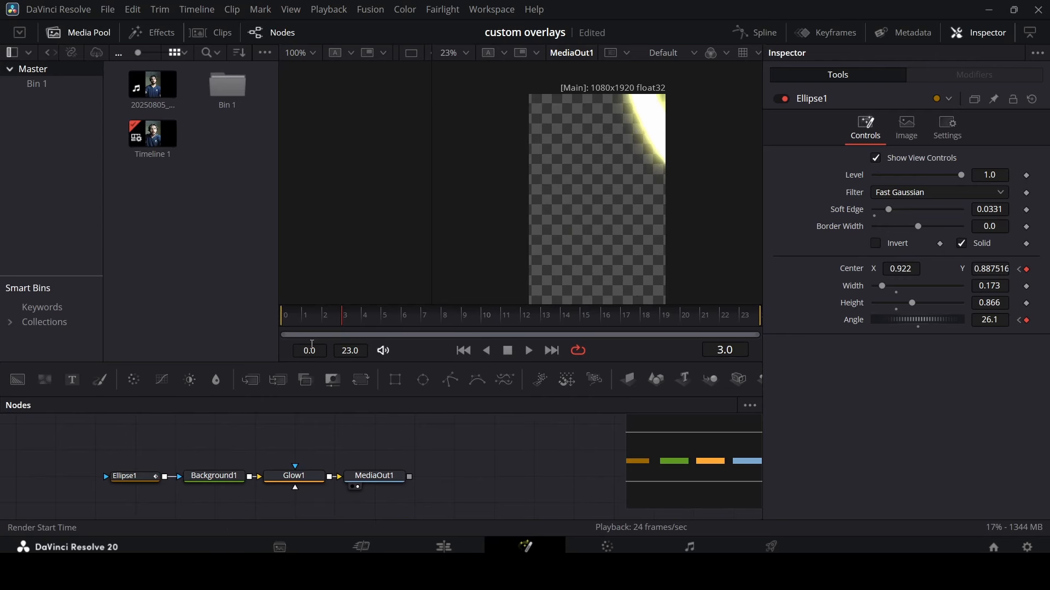
Step: At frame 4, place the ellipse at center X 0.074542, Y 0.170956 with a width of 0.488 and a -15.6 angle
left_click(362, 323)
left_click(131, 477)
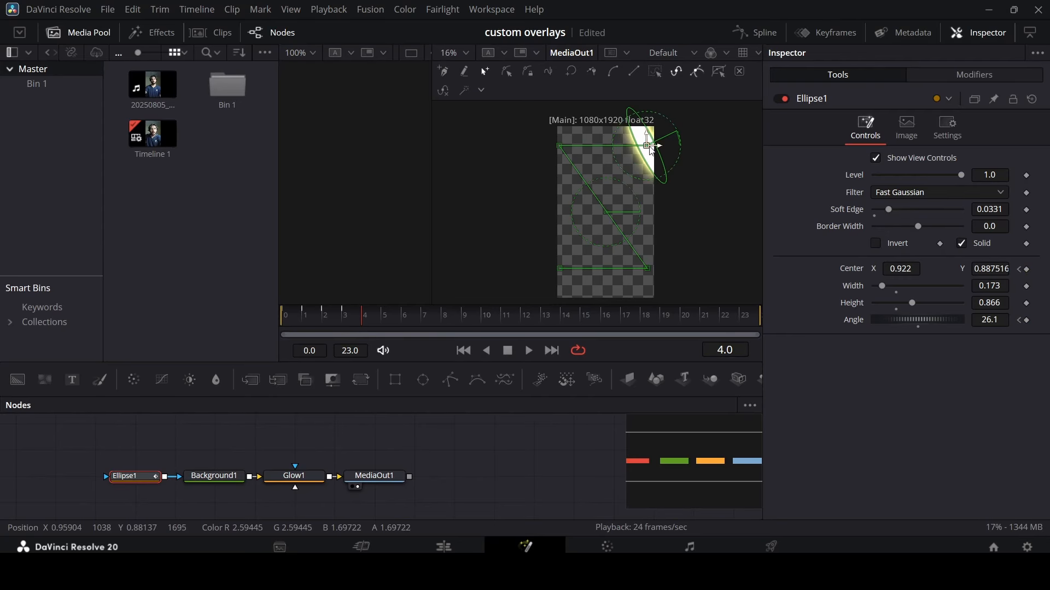
left_click_drag(647, 147, 647, 269)
left_click_drag(939, 327, 925, 328)
left_click_drag(882, 285, 897, 287)
left_click_drag(647, 270, 568, 273)
left_click(529, 452)
Step: Hold the ellipse in place by keyframing its unchanged center and angle at frame 10
key("Right")
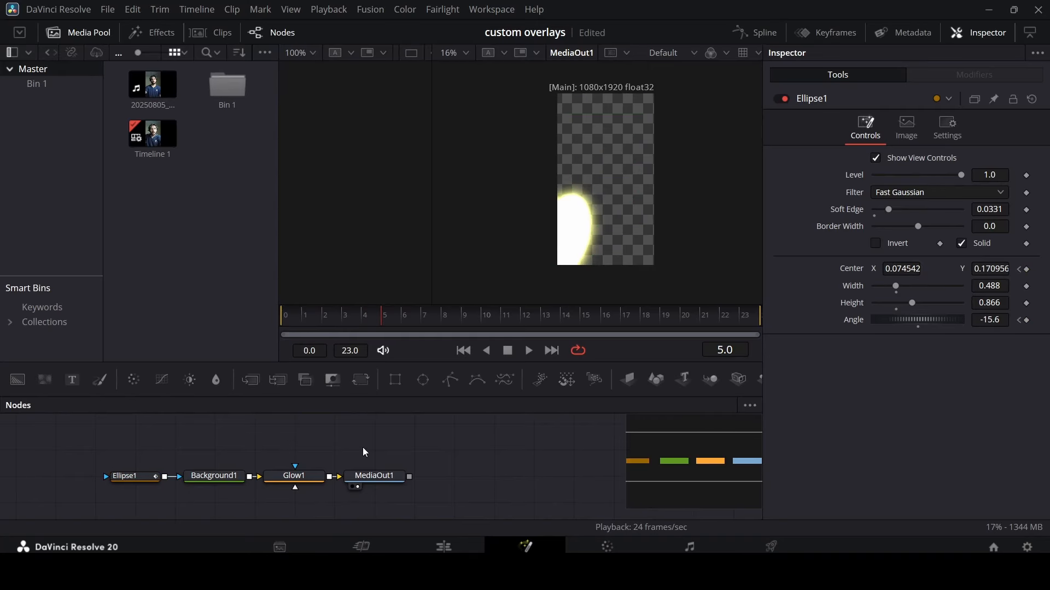
left_click(118, 479)
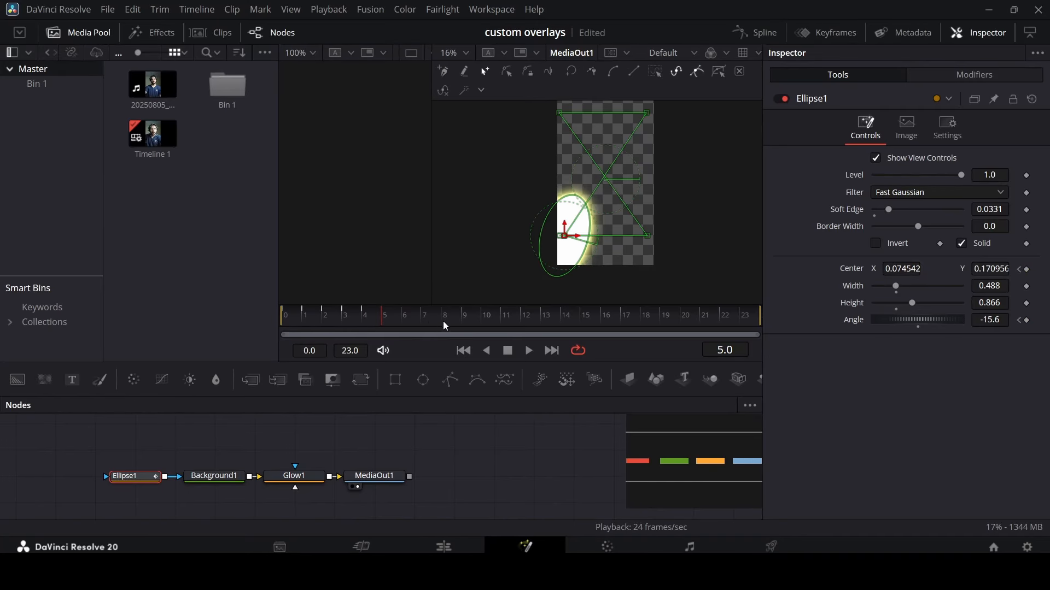
left_click_drag(382, 323, 511, 331)
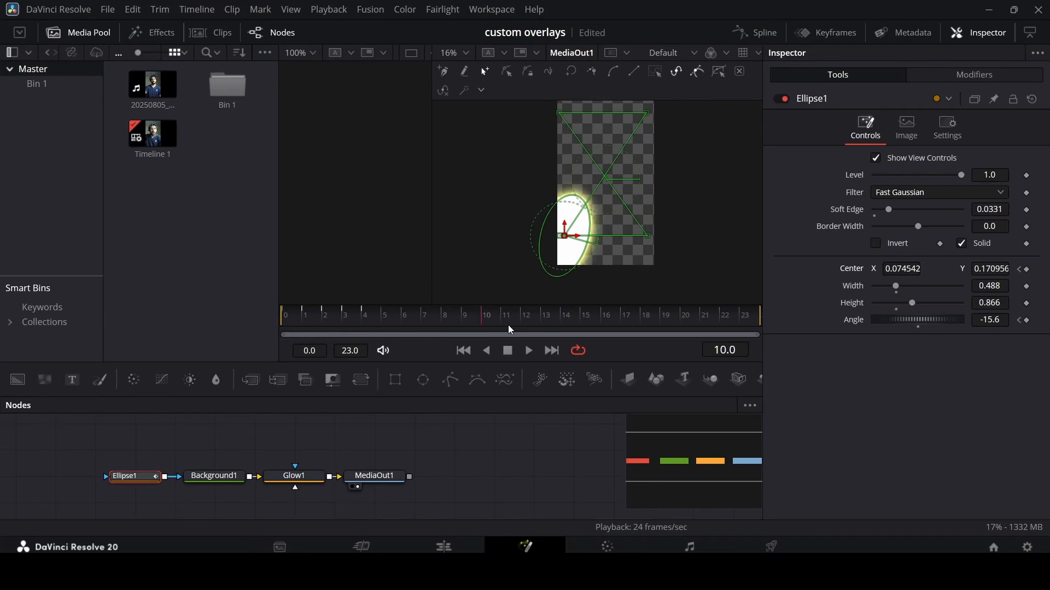
left_click(1027, 320)
Step: At frame 11, narrow the ellipse to 0.142, move it to center X 0.067480, Y 0.799936, and rotate it to -10.4
left_click_drag(895, 286, 881, 295)
left_click_drag(565, 235, 568, 132)
left_click_drag(897, 328, 904, 321)
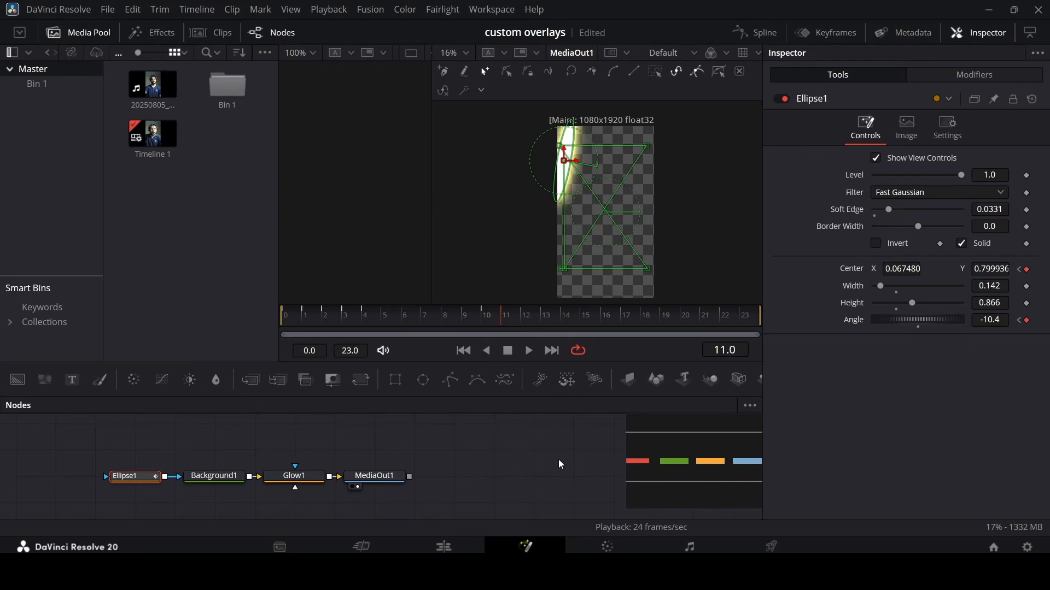
Step: Raise the ellipse's soft edge to 0.2 and play back the animation from the start
left_click_drag(496, 319, 421, 323)
key("space")
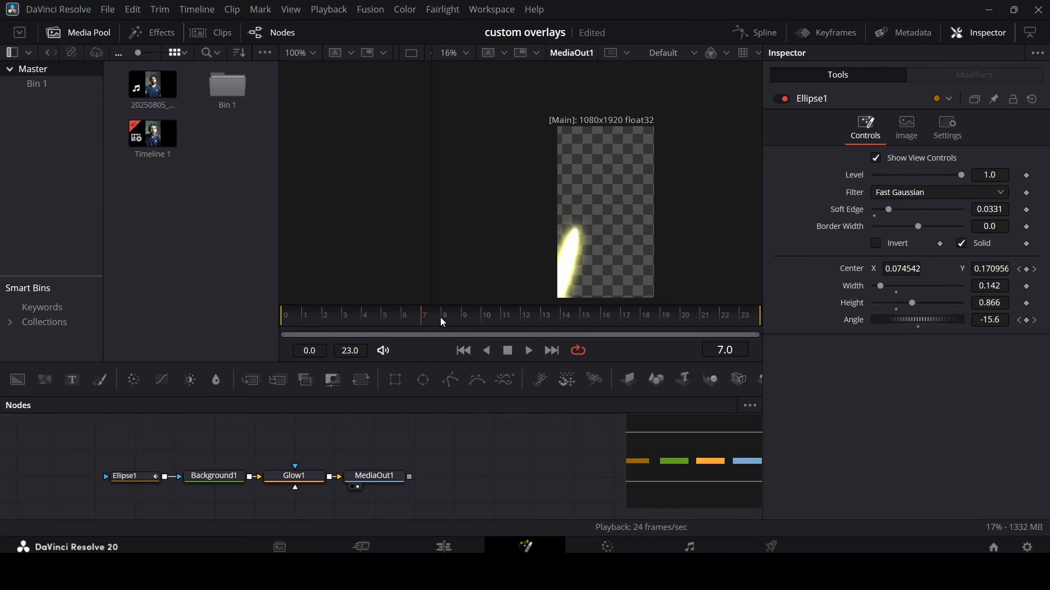
left_click_drag(892, 215, 976, 217)
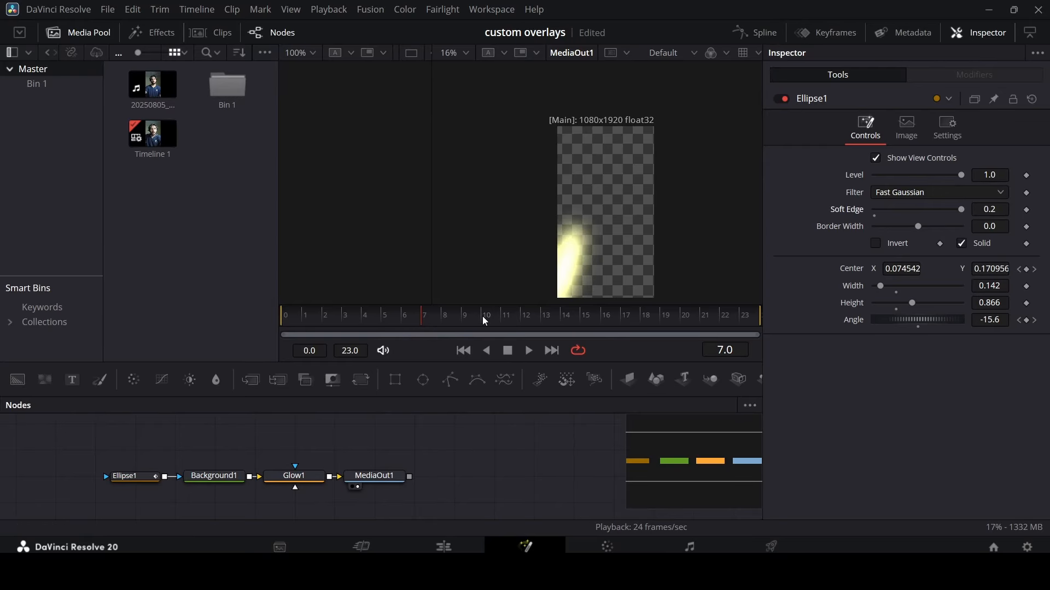
left_click_drag(314, 323, 271, 326)
key("space")
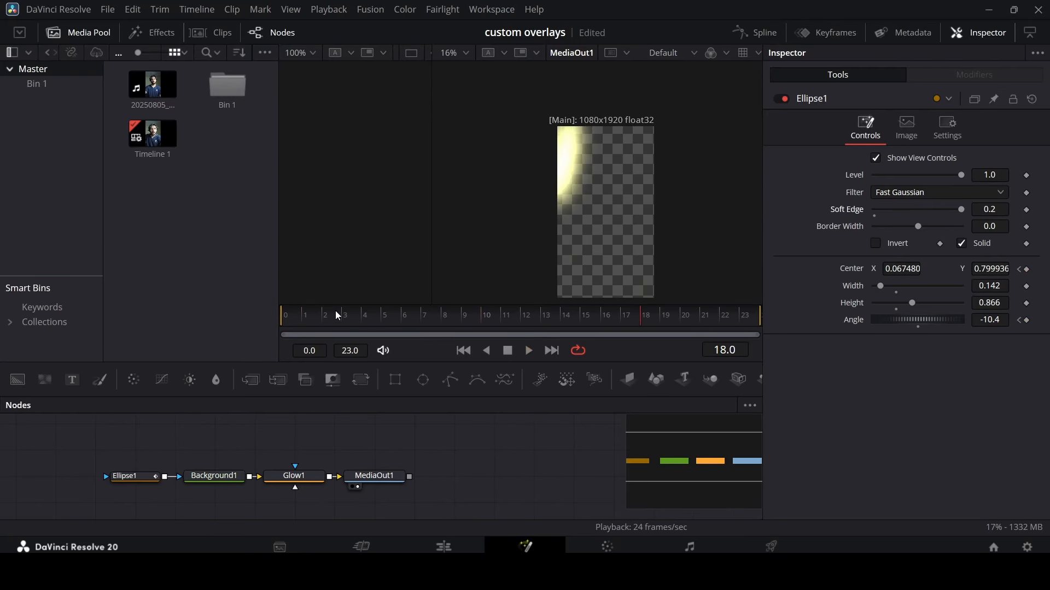
key("space")
Step: At frame 12, widen the ellipse to 0.567 and move it to center X 0.801943, Y 0.194841
left_click(140, 486)
left_click(529, 320)
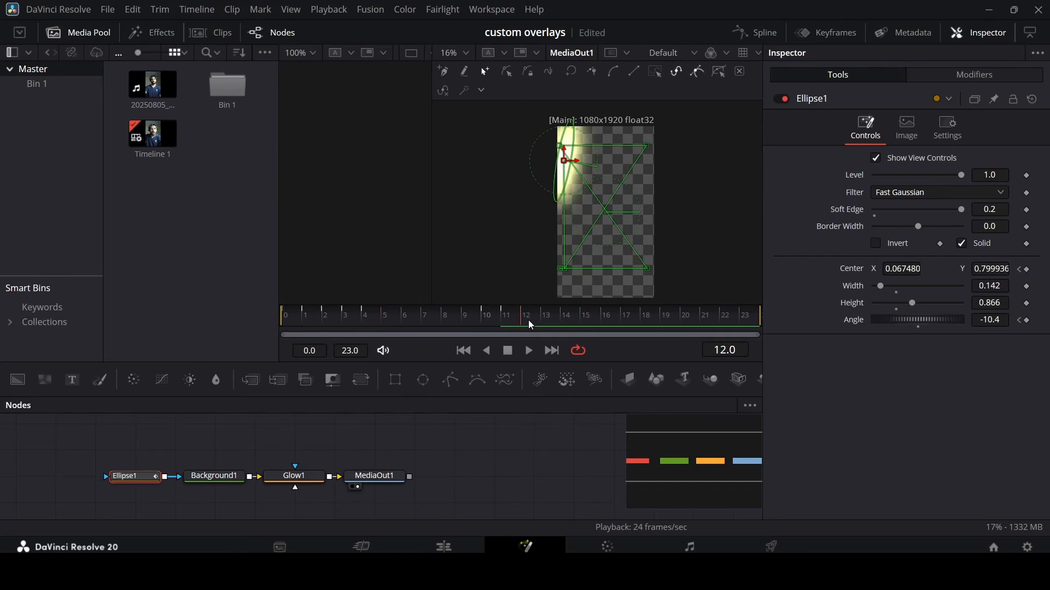
left_click_drag(882, 287, 901, 286)
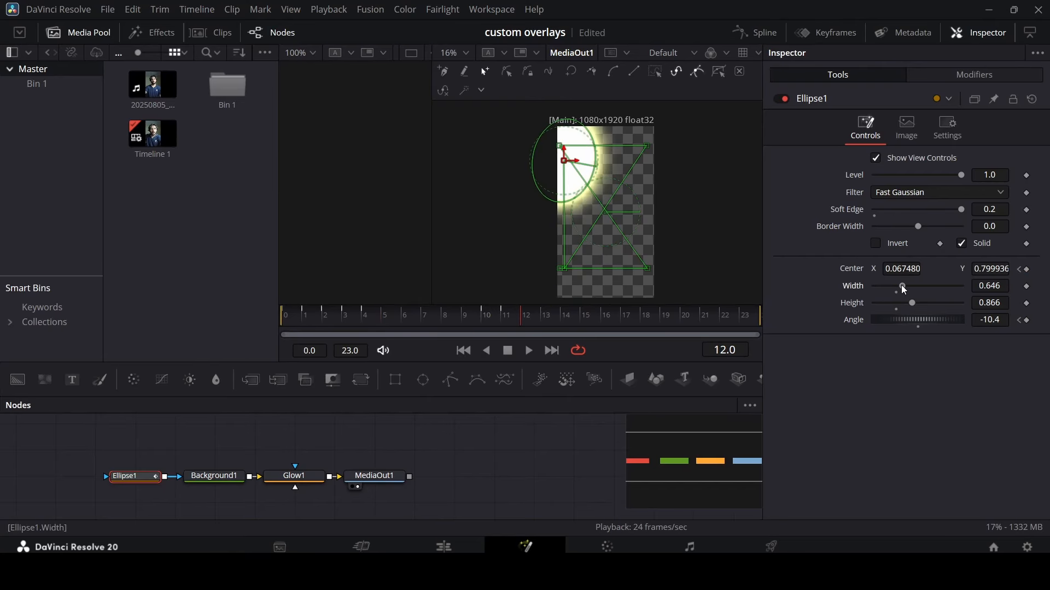
left_click_drag(563, 161, 636, 265)
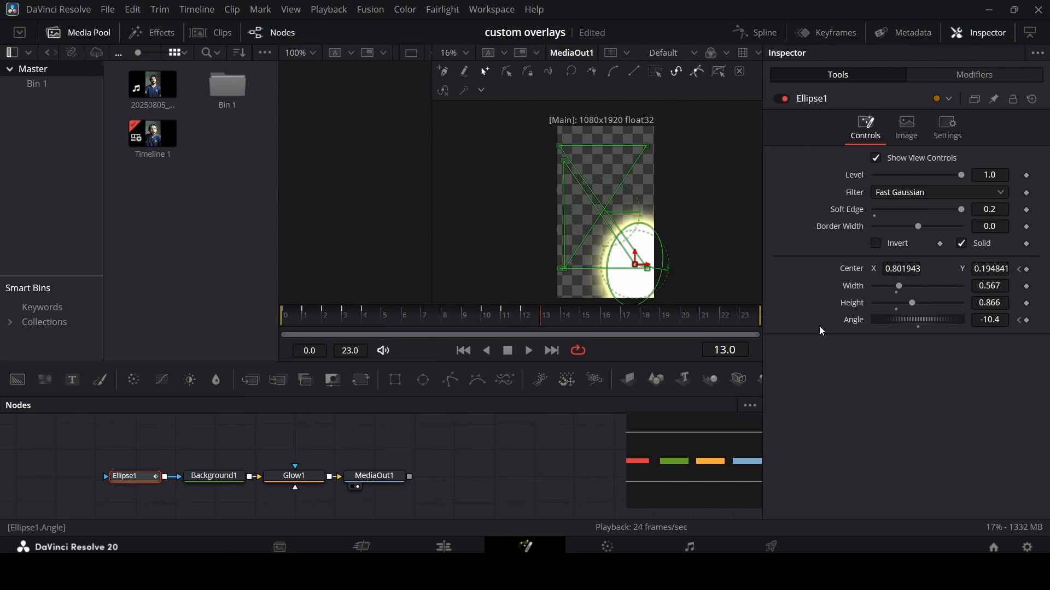
Step: At frame 13, narrow the ellipse to 0.394 and move it to center X 0.112282, Y 0.843726
mouse_move(901, 284)
left_mouse_down()
mouse_move(913, 284)
mouse_move(887, 284)
left_mouse_up()
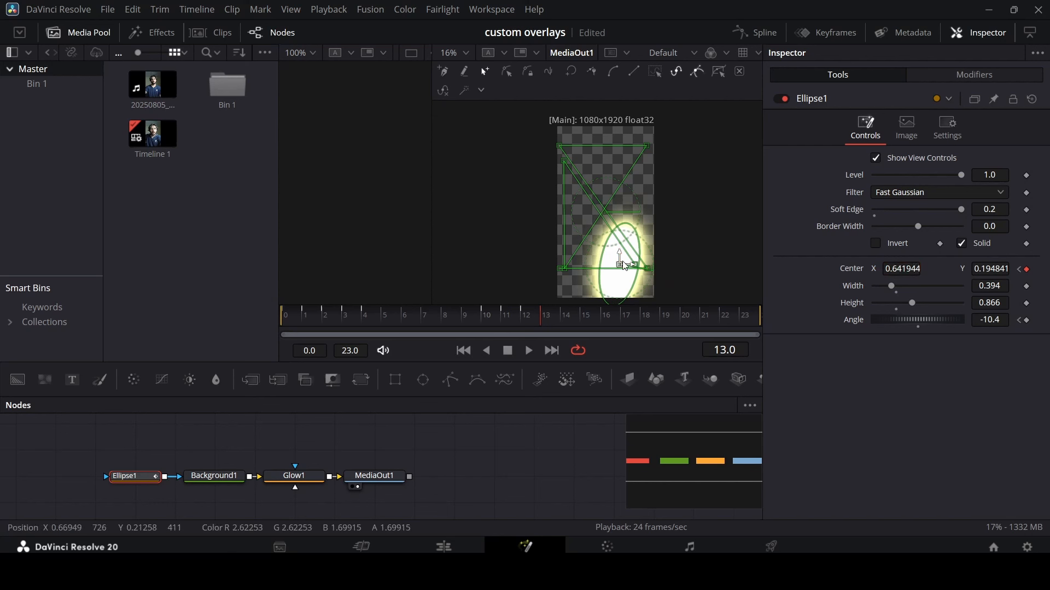
left_click_drag(636, 265, 572, 152)
Step: At frame 14, enlarge the ellipse to width 0.772 and height 1.528, and center it at X 0.476215, Y 0.469574
left_click_drag(444, 316, 566, 331)
left_click_drag(893, 286, 922, 278)
left_click_drag(990, 268, 941, 303)
left_click_drag(593, 222, 604, 218)
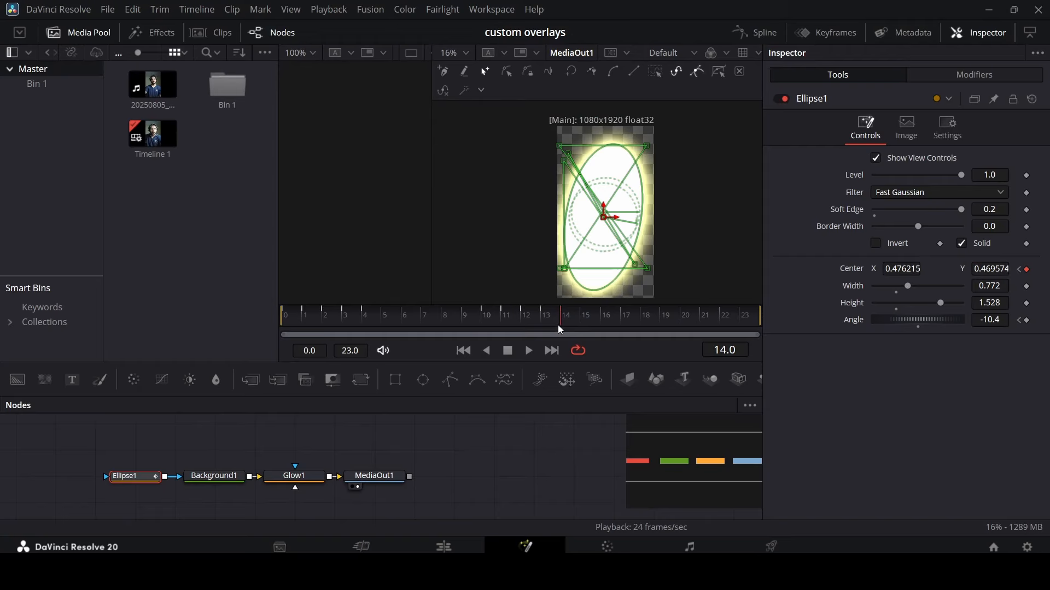
Step: At frame 15, shrink the ellipse to width 0.173 and height 0.583, and move it to center X 0.955118, Y 0.879605
left_click_drag(523, 325, 570, 333)
mouse_move(561, 327)
left_mouse_down()
mouse_move(534, 326)
mouse_move(579, 327)
left_mouse_up()
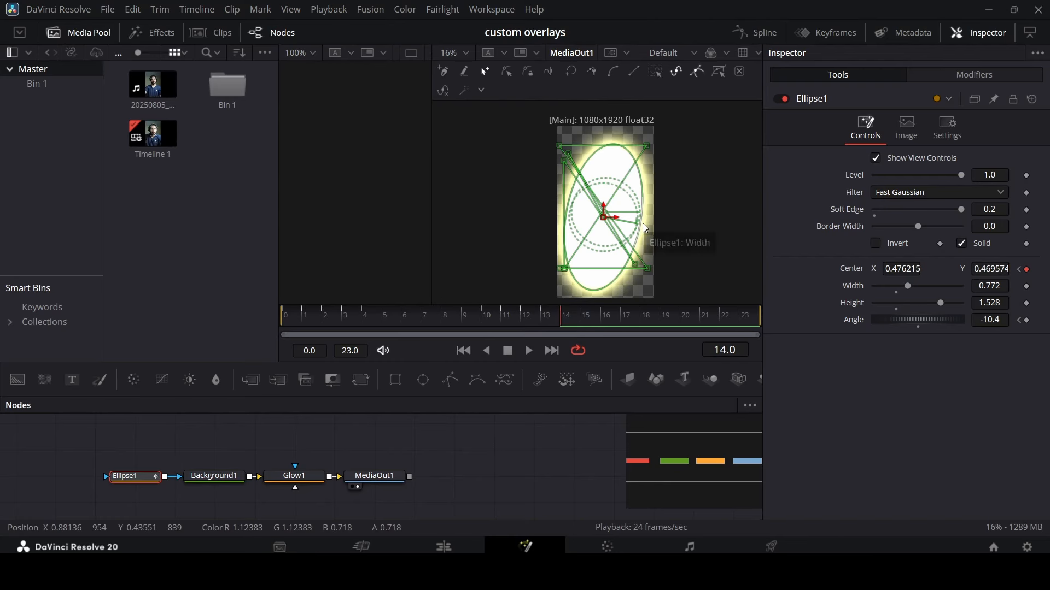
left_click_drag(464, 323, 592, 326)
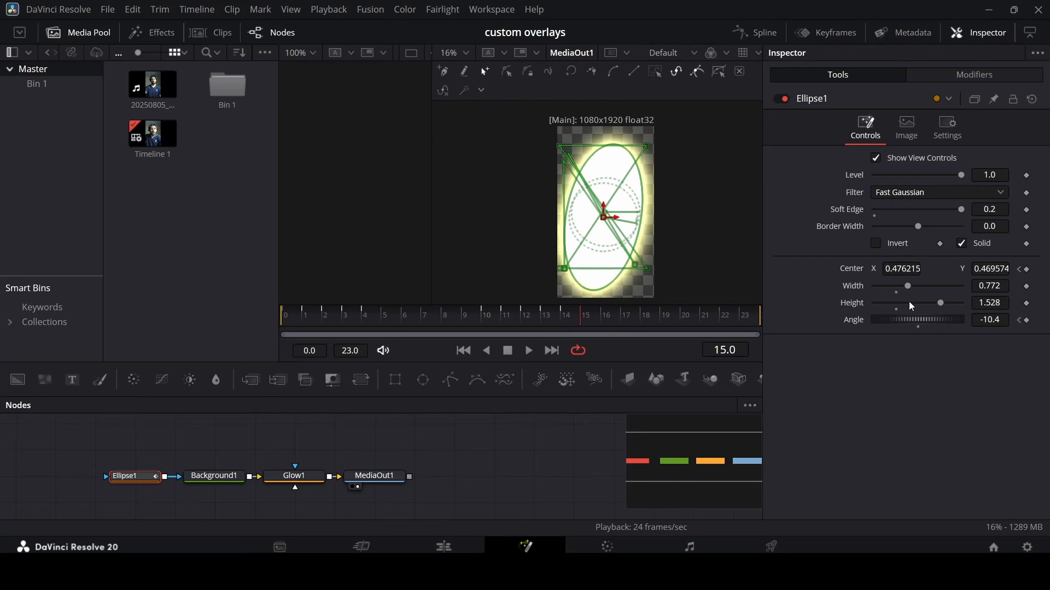
left_click_drag(908, 287, 796, 269)
left_click_drag(946, 307, 901, 313)
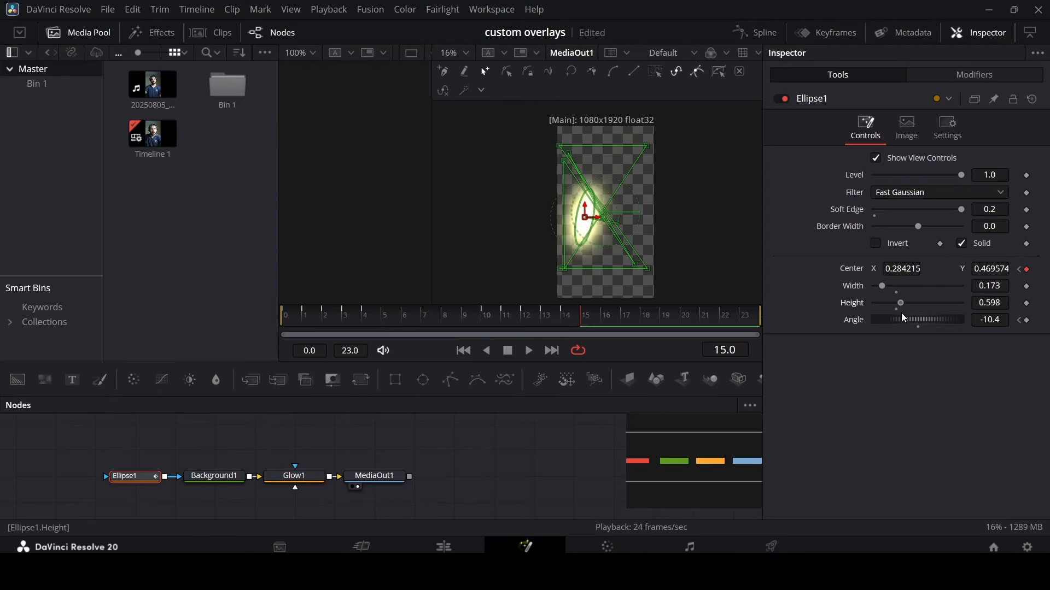
left_click_drag(586, 220, 650, 146)
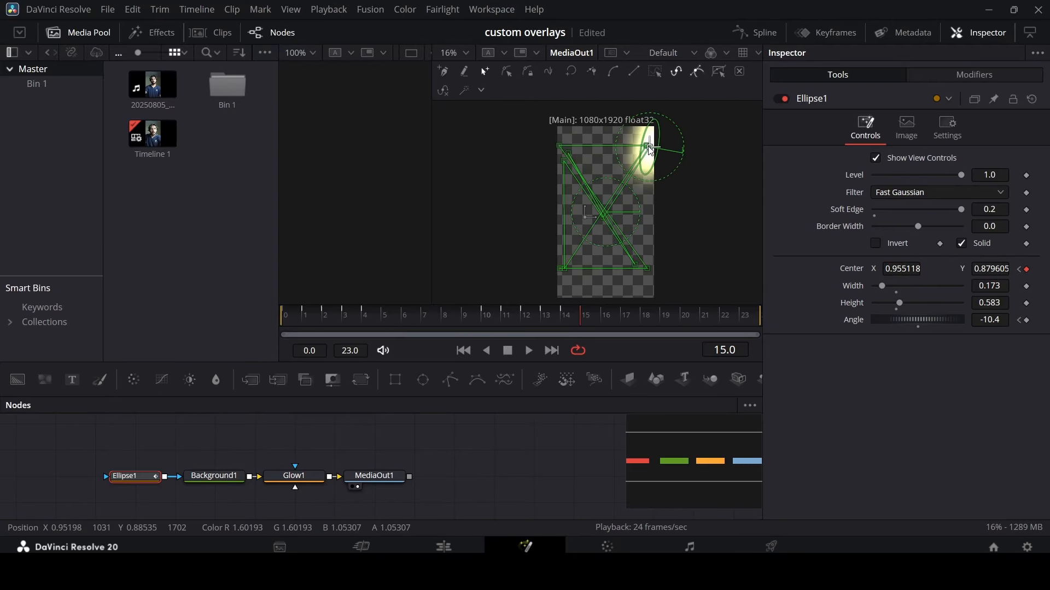
Step: At frame 12, rotate the ellipse to -23.4, move it further into the image's lower-right corner, and scrub through the motion
left_click_drag(557, 326, 494, 334)
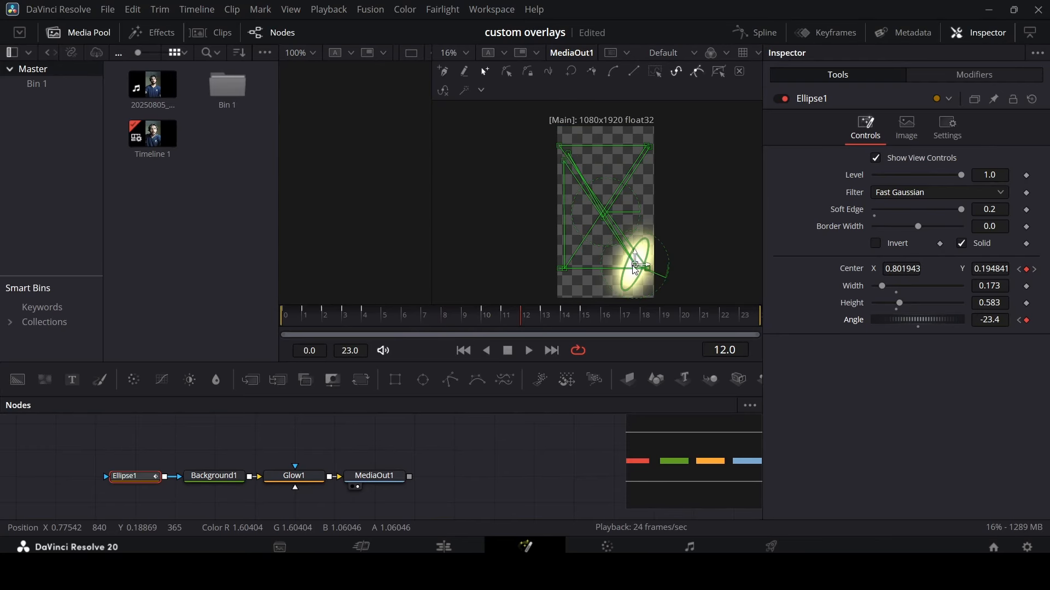
left_click_drag(636, 269, 650, 284)
left_click(576, 496)
left_click_drag(470, 324, 573, 335)
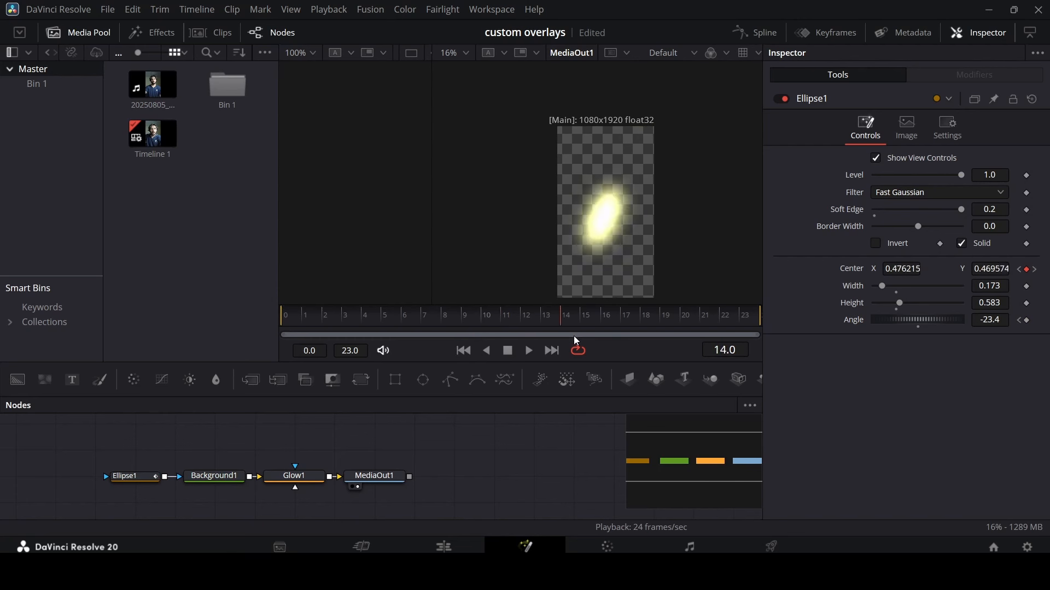
Step: Keyframe the ellipse's width and height at frames 13 and 15
left_click(134, 477)
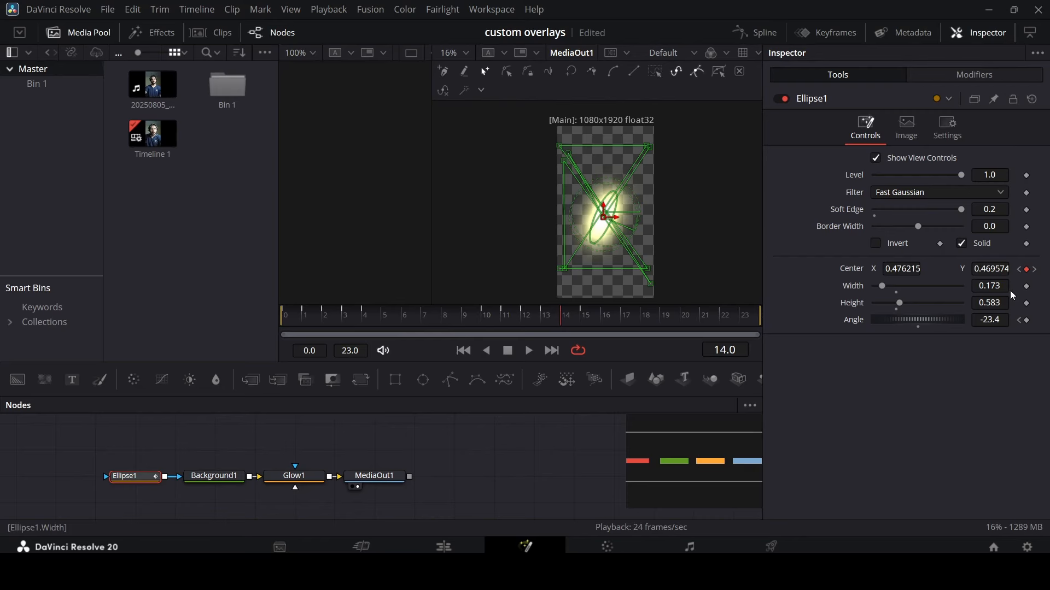
left_click(542, 320)
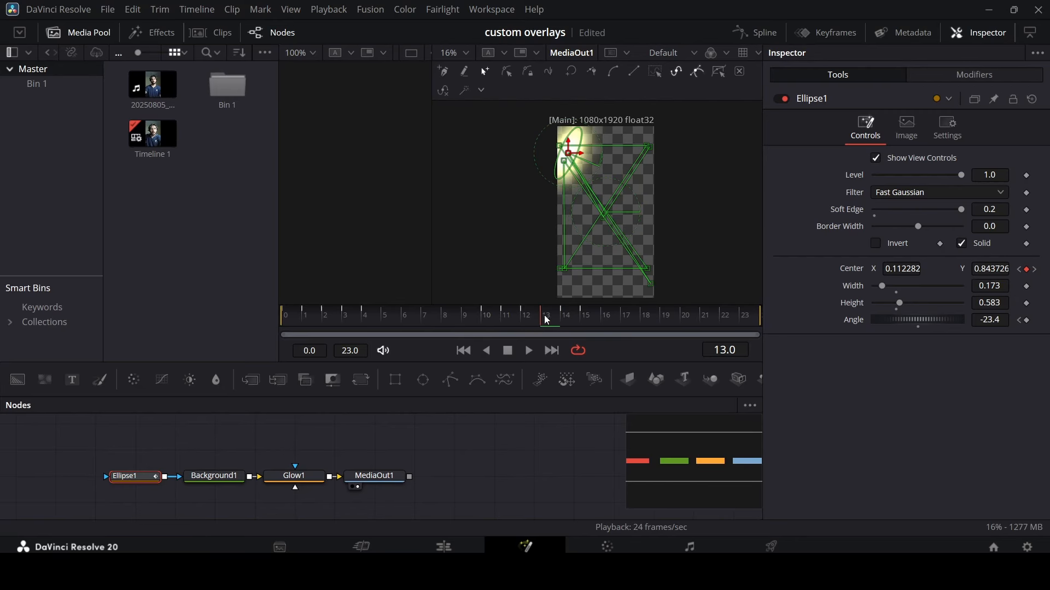
left_click(1026, 287)
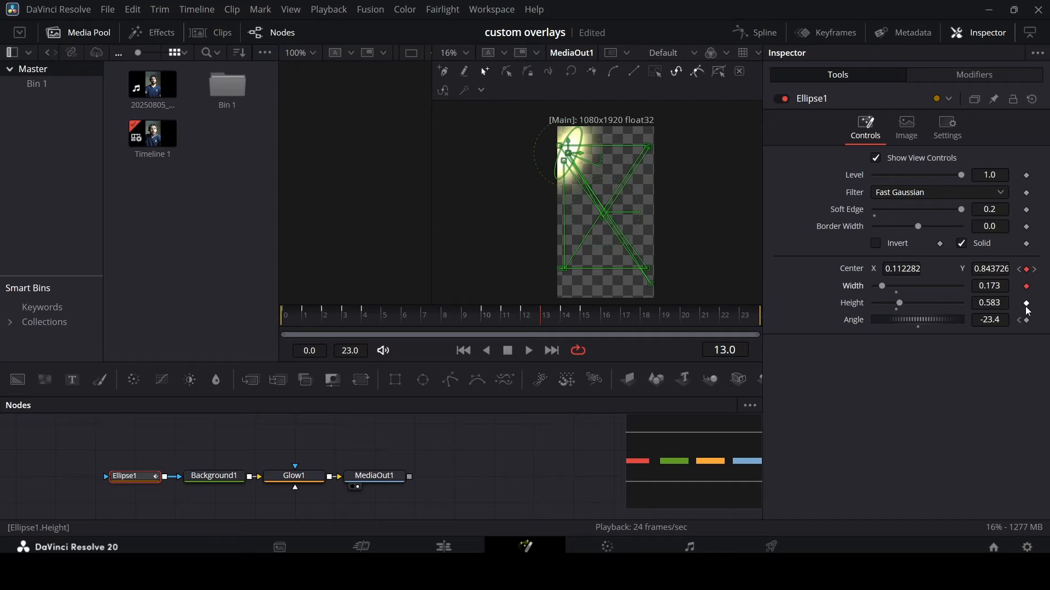
left_click(1026, 304)
left_click(582, 317)
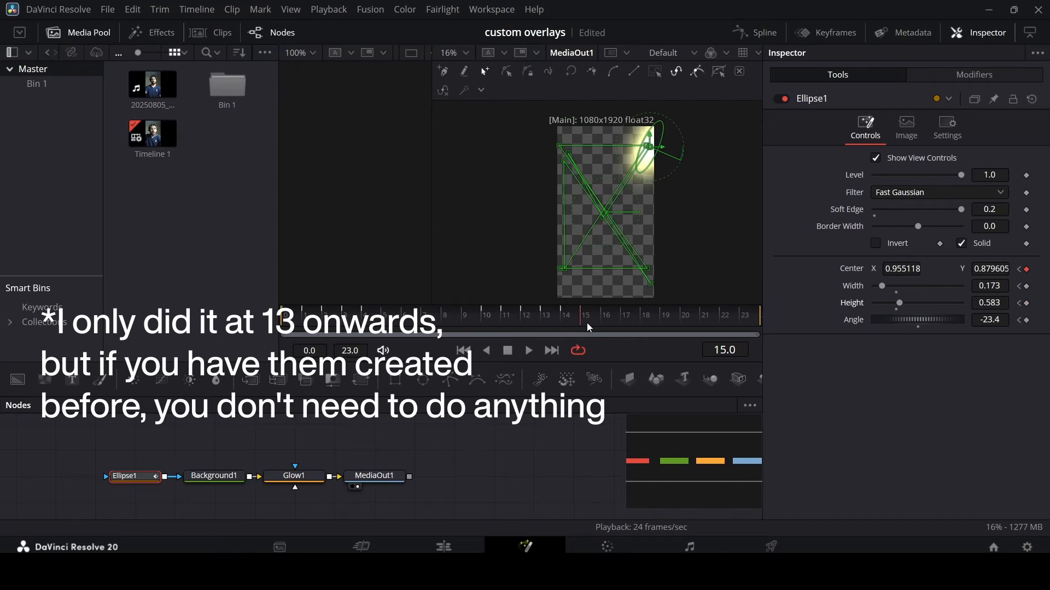
left_click(1027, 286)
left_click(1026, 304)
Step: At frame 14, set the ellipse's width to 0.803, height to 1.433, angle to -5.1 and center X to 0.505215
left_click(563, 322)
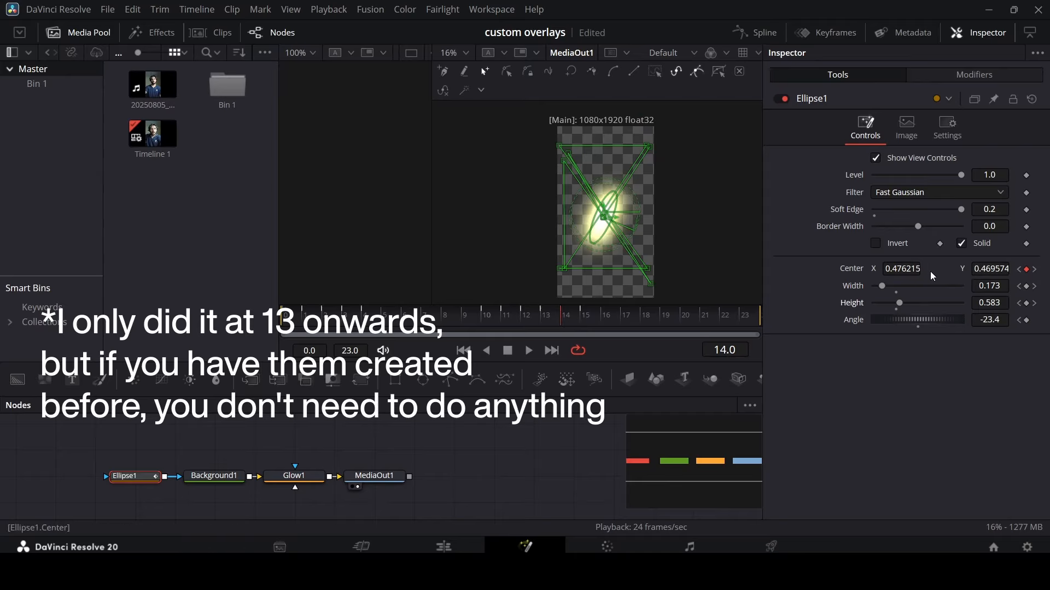
left_click_drag(888, 287, 923, 323)
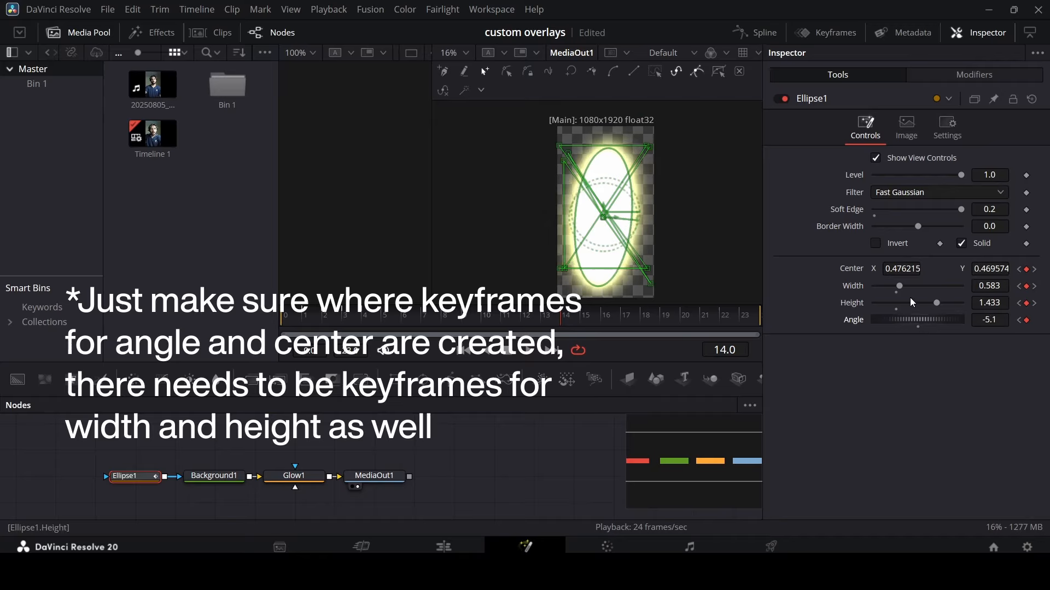
left_click_drag(899, 287, 905, 288)
left_click_drag(490, 316, 570, 326)
left_click(570, 440)
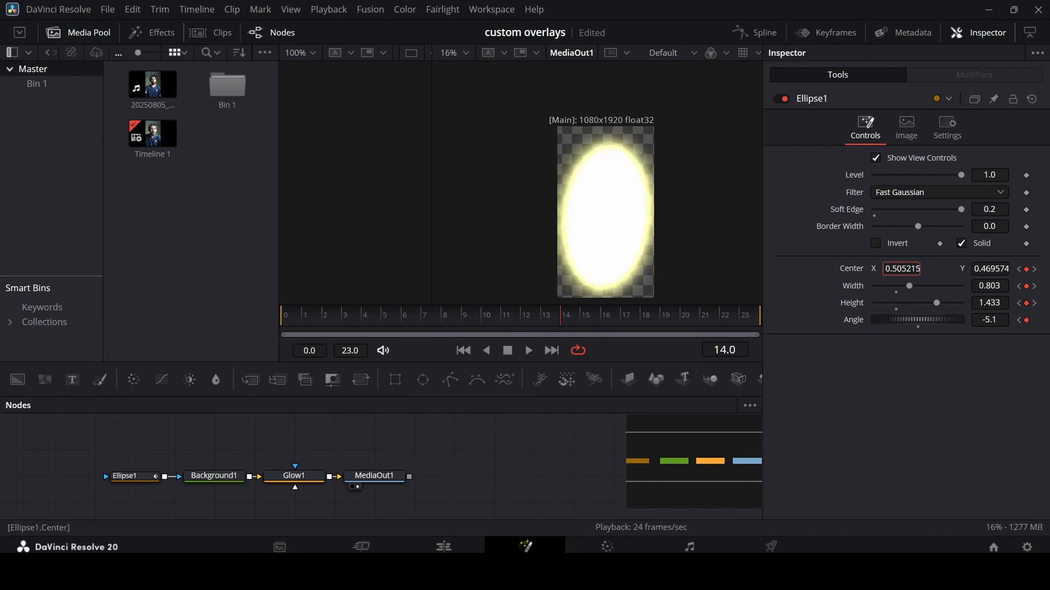
Step: At frame 16, move the ellipse to center X 0.059119, Y 0.111606, and rotate it to 18.4
left_click(582, 322)
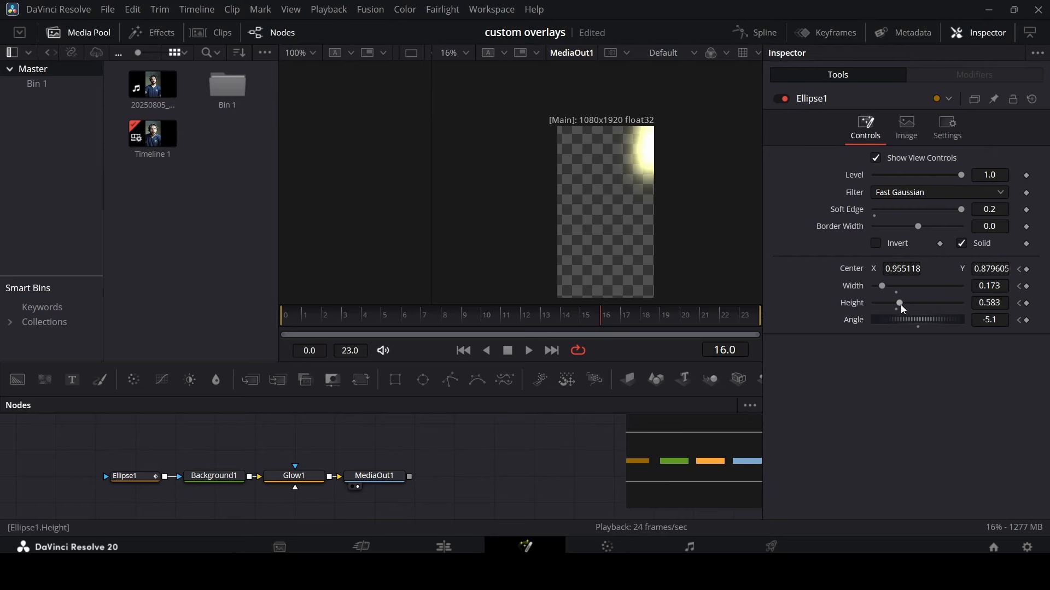
left_click_drag(907, 267, 540, 267)
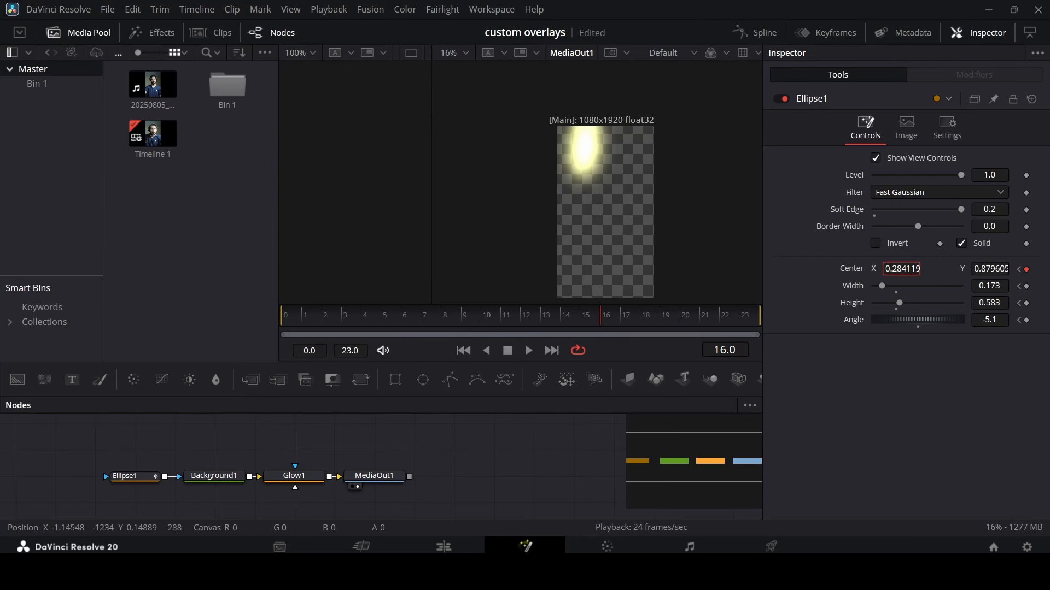
left_click_drag(990, 268, 593, 268)
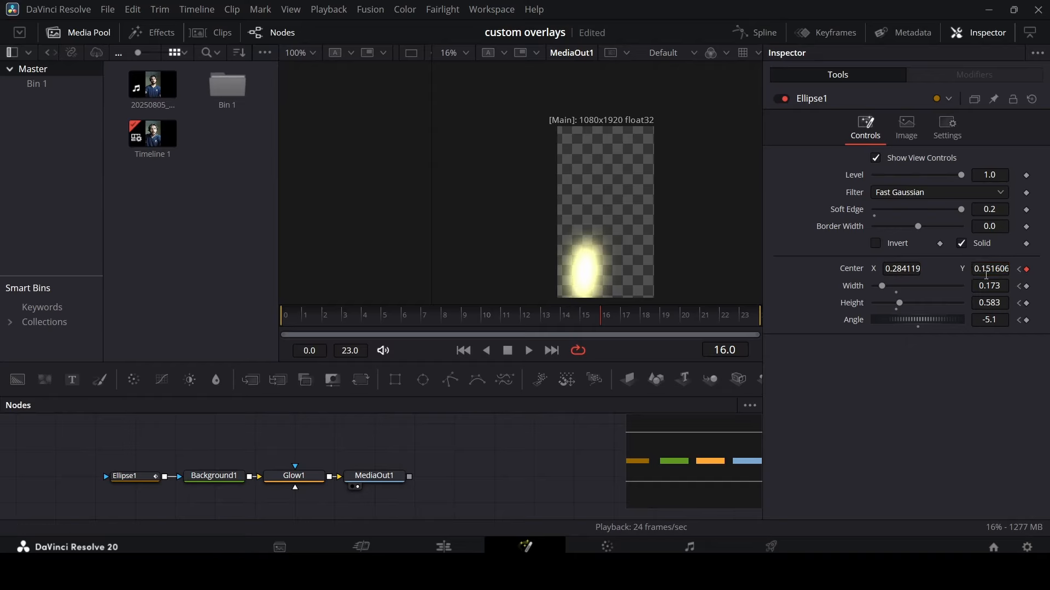
left_click_drag(902, 268, 779, 269)
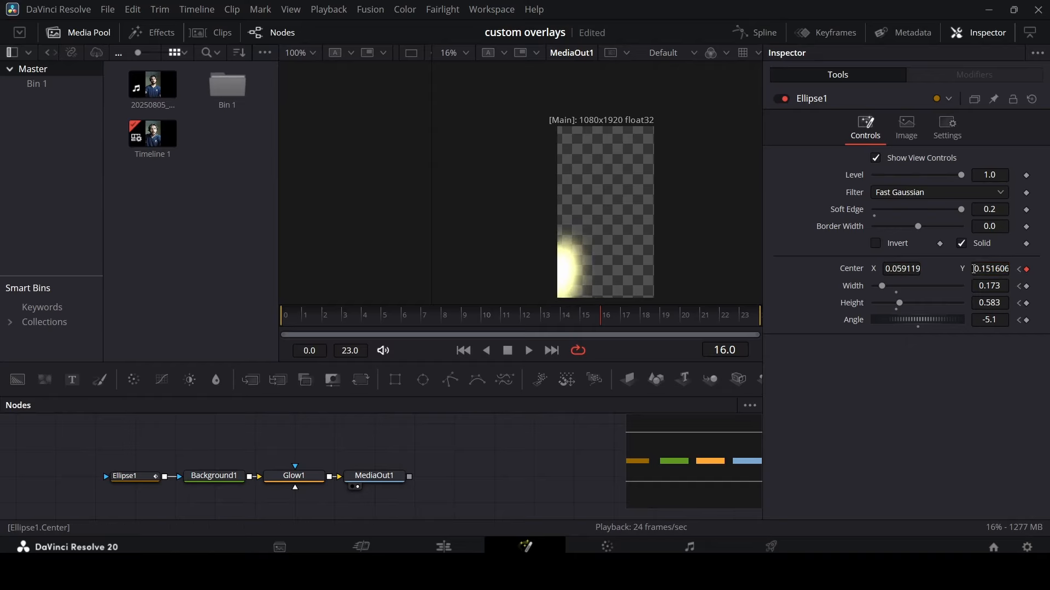
left_click_drag(990, 269, 968, 268)
left_click_drag(906, 320, 912, 320)
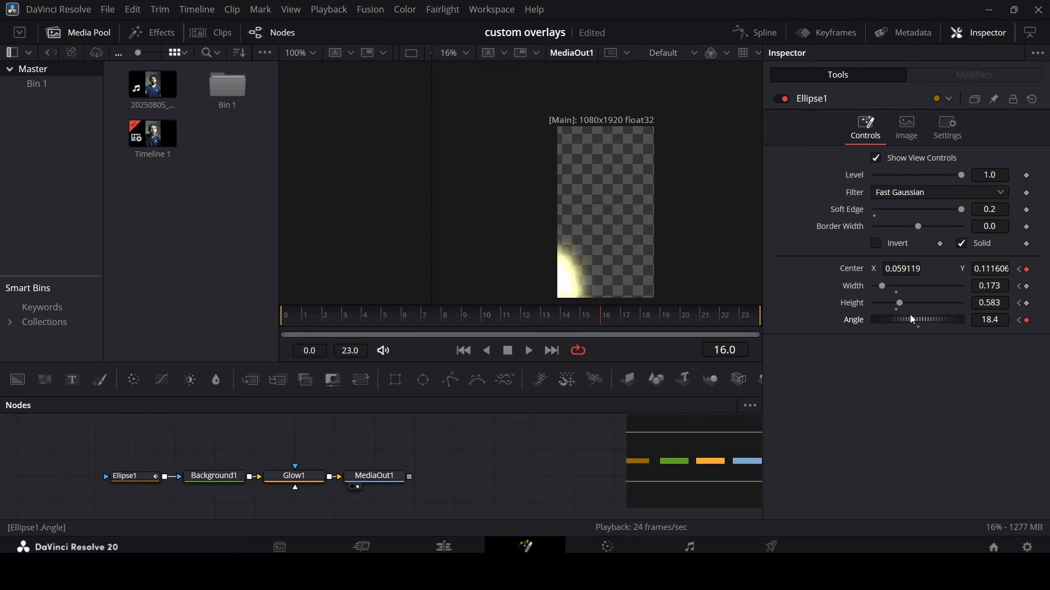
Step: At frame 17, move the ellipse to center X 0.942119 and rotate it to -18.1
left_click_drag(585, 328, 630, 328)
left_click_drag(901, 269, 989, 269)
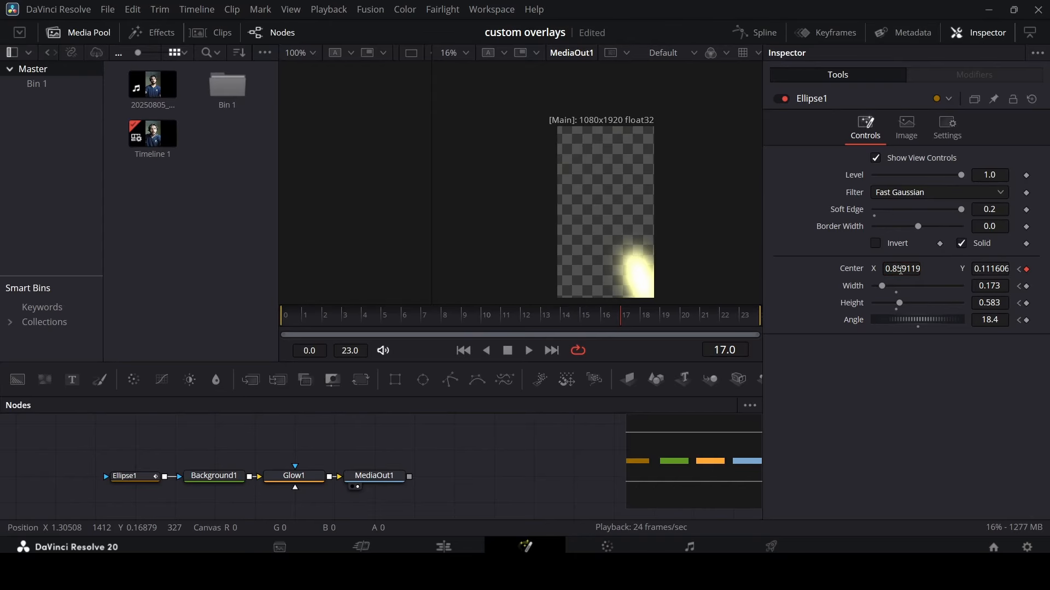
left_click_drag(908, 320, 914, 328)
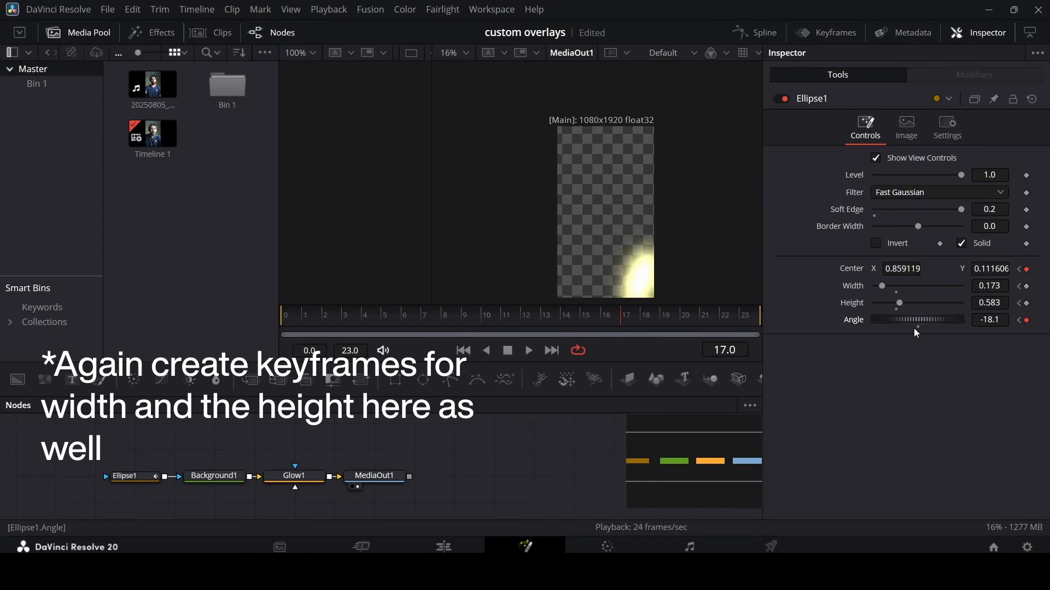
left_click_drag(905, 269, 949, 269)
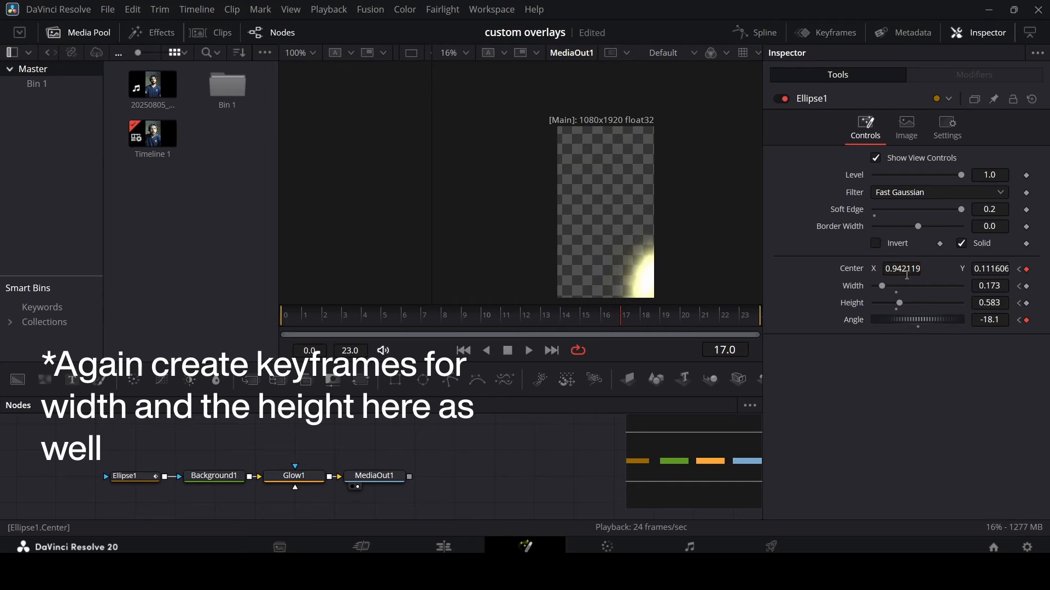
Step: At frame 18, keyframe the ellipse at width 0.598 and height 0.919, with its center at X 0.904119, Y 0.911606
left_click_drag(563, 319, 650, 328)
left_click_drag(881, 286, 1000, 269)
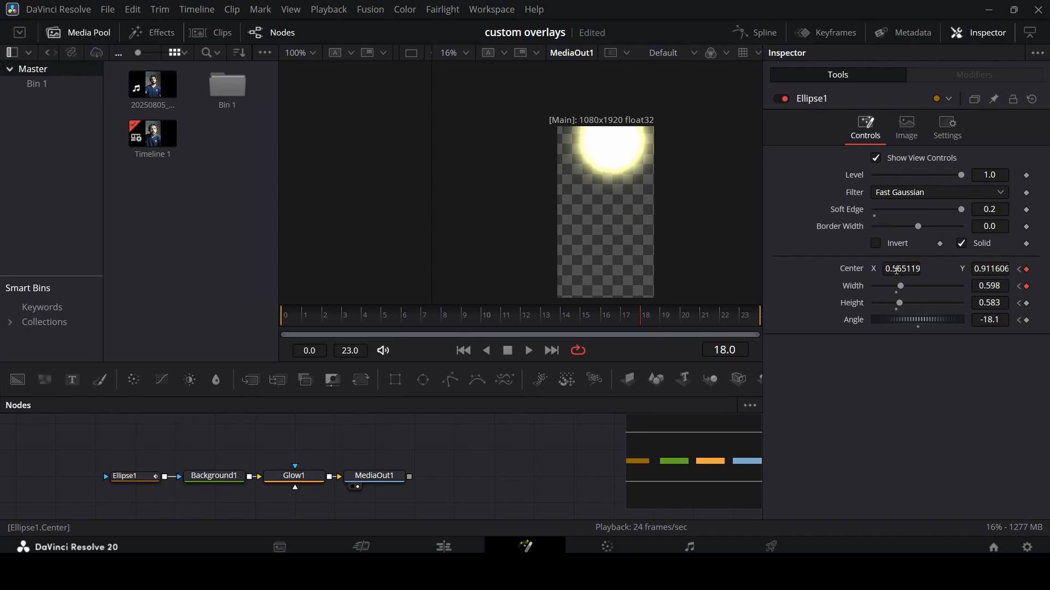
left_click_drag(895, 269, 920, 269)
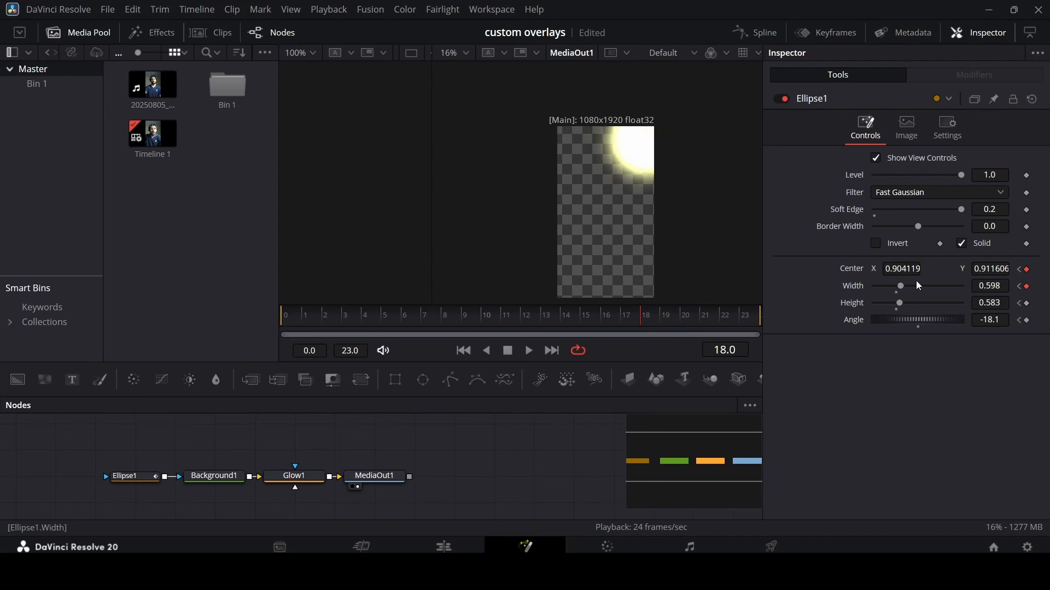
left_click_drag(994, 301, 998, 300)
left_click_drag(474, 311, 703, 328)
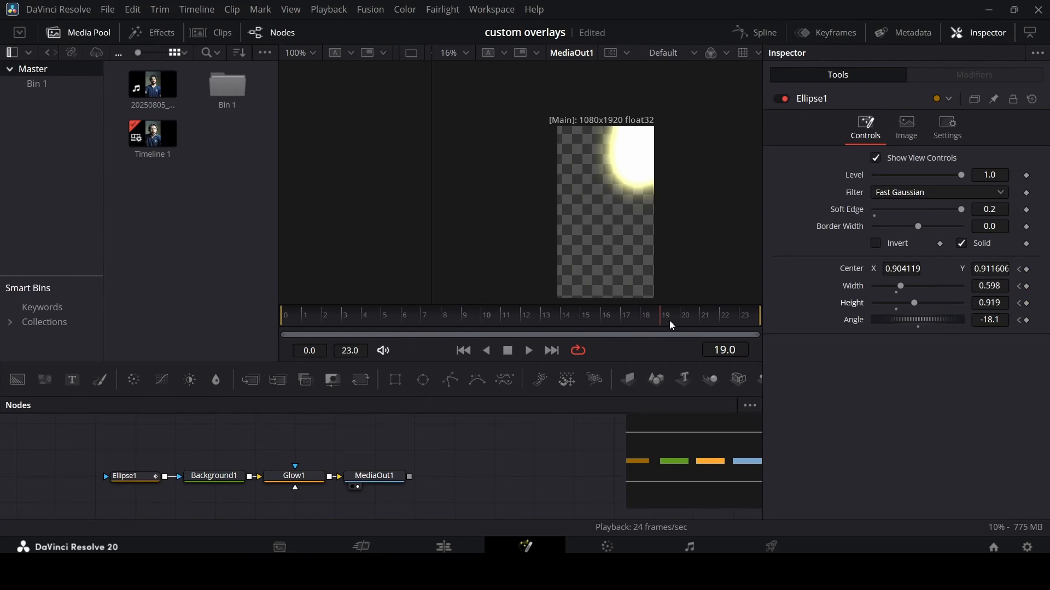
left_click(131, 477)
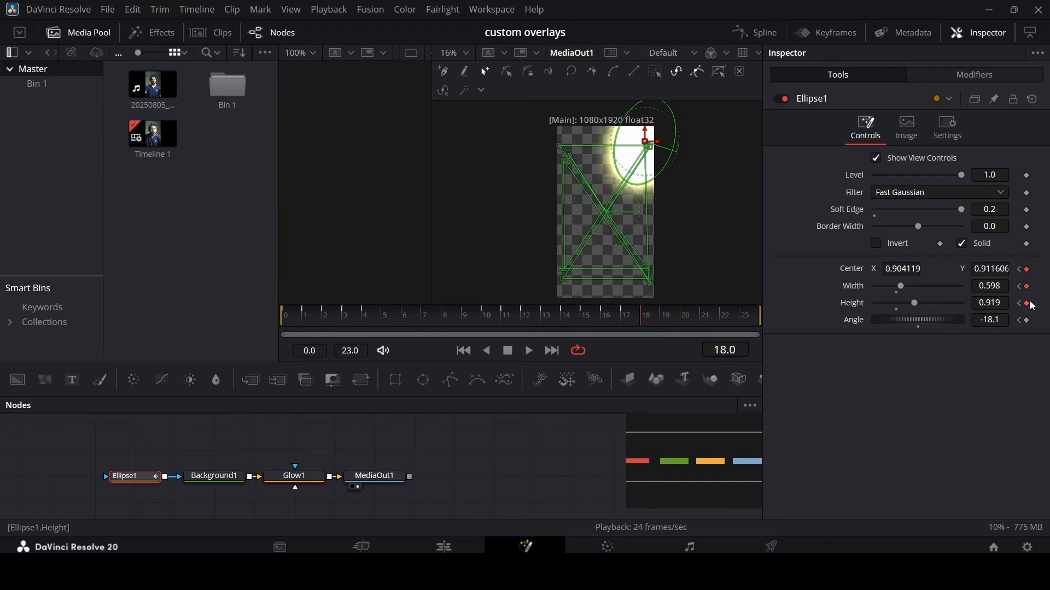
left_click(1028, 304)
Step: At frame 19, move the ellipse to center X 0.521119, Y 0.501606, and enlarge it to width 1.17 and height 1.858
left_click_drag(904, 268, 695, 269)
left_click(993, 271)
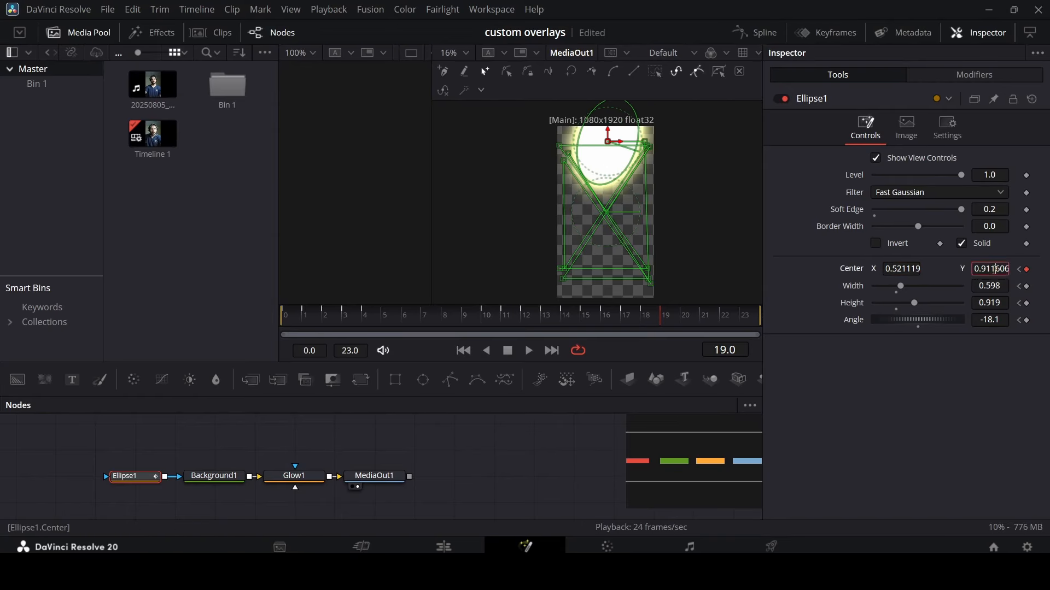
left_click_drag(995, 270, 851, 287)
left_click(851, 287)
left_click_drag(997, 271, 772, 272)
left_click_drag(980, 284, 1019, 302)
Step: At frame 20, shrink the ellipse to width 0.236, height 0.898, move it to center X 0.033830, Y 0.859886, and rotate it to -15.5
left_click_drag(562, 322, 674, 325)
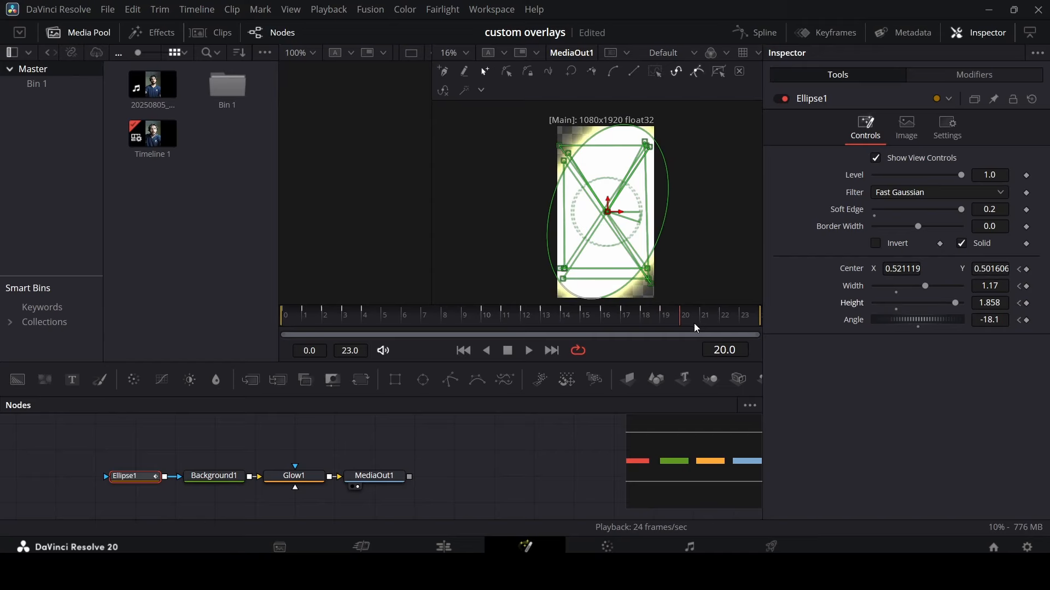
left_click_drag(925, 290, 884, 297)
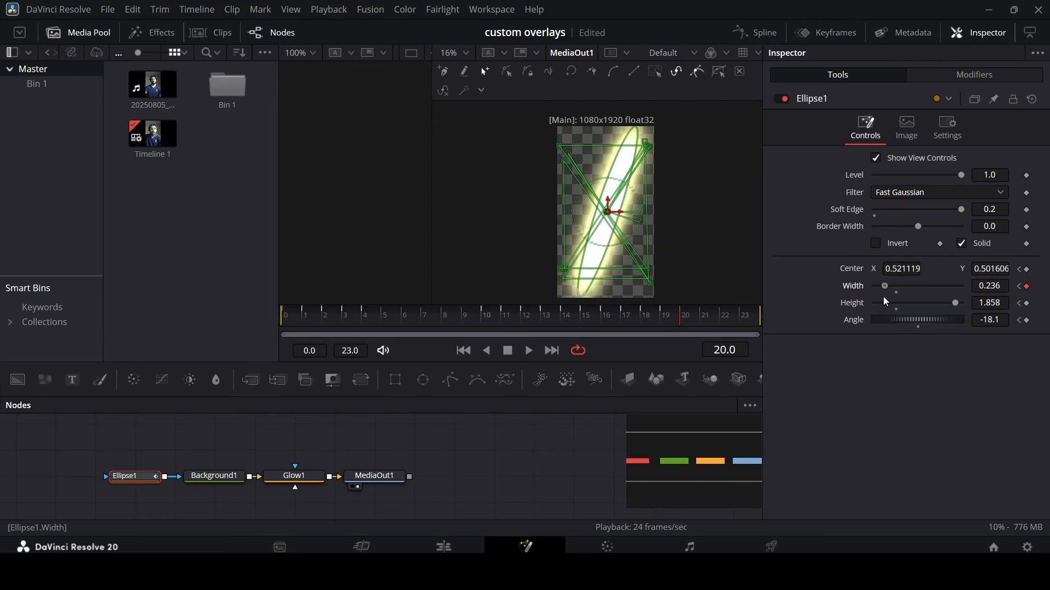
left_click_drag(954, 304, 905, 308)
left_click_drag(611, 213, 565, 154)
left_click_drag(920, 325, 923, 332)
Step: Set the ellipse's center Y to 0.157886 and angle to 21.0 at frame 21, and its center to X 1.071966, Y 0.898331 at frame 22
left_click_drag(648, 326, 704, 327)
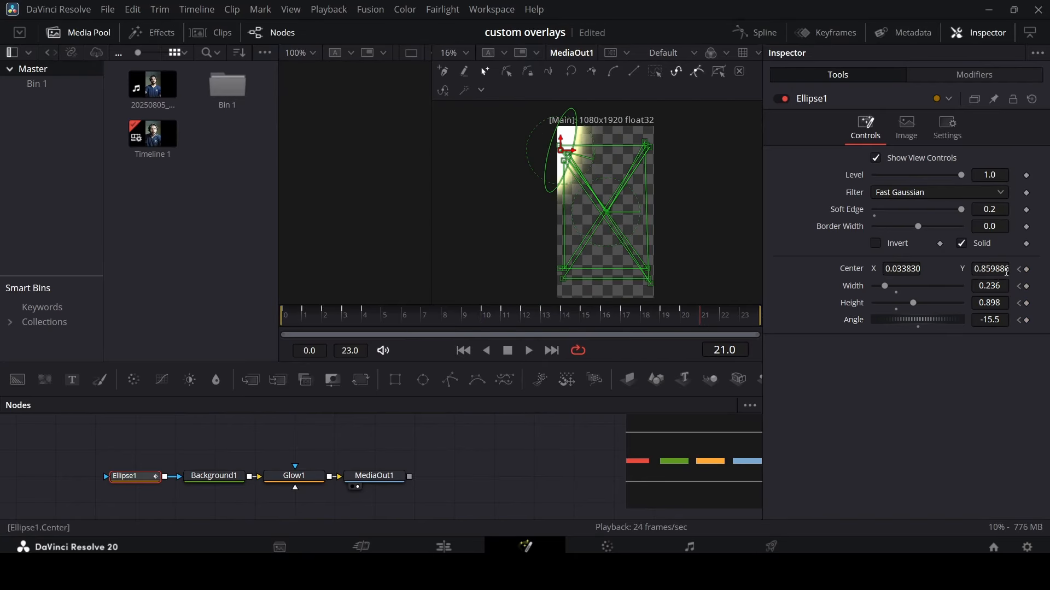
left_click_drag(1006, 273, 622, 272)
left_click_drag(938, 319, 947, 324)
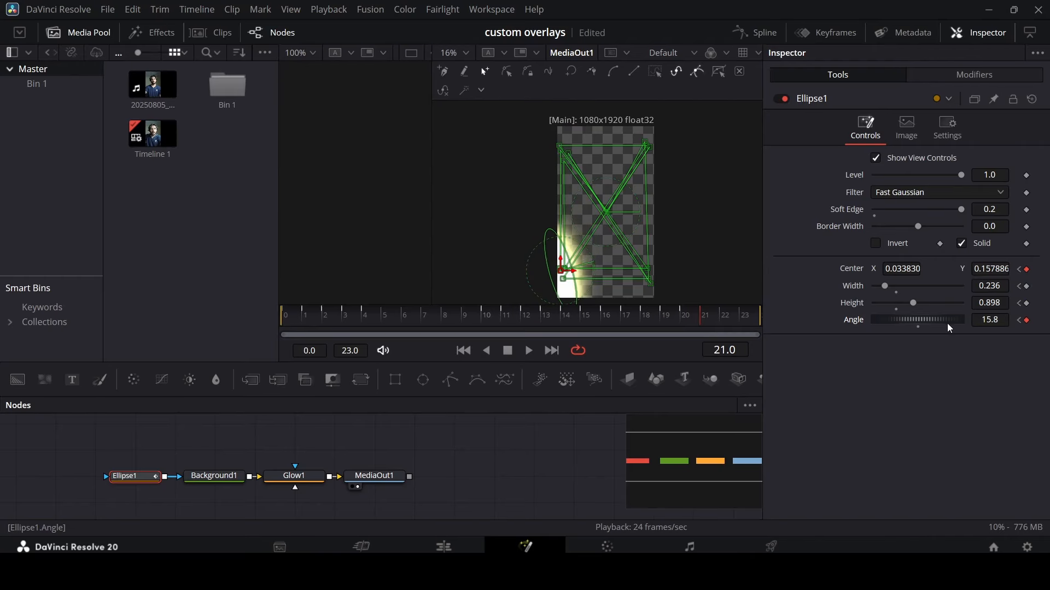
left_click(720, 322)
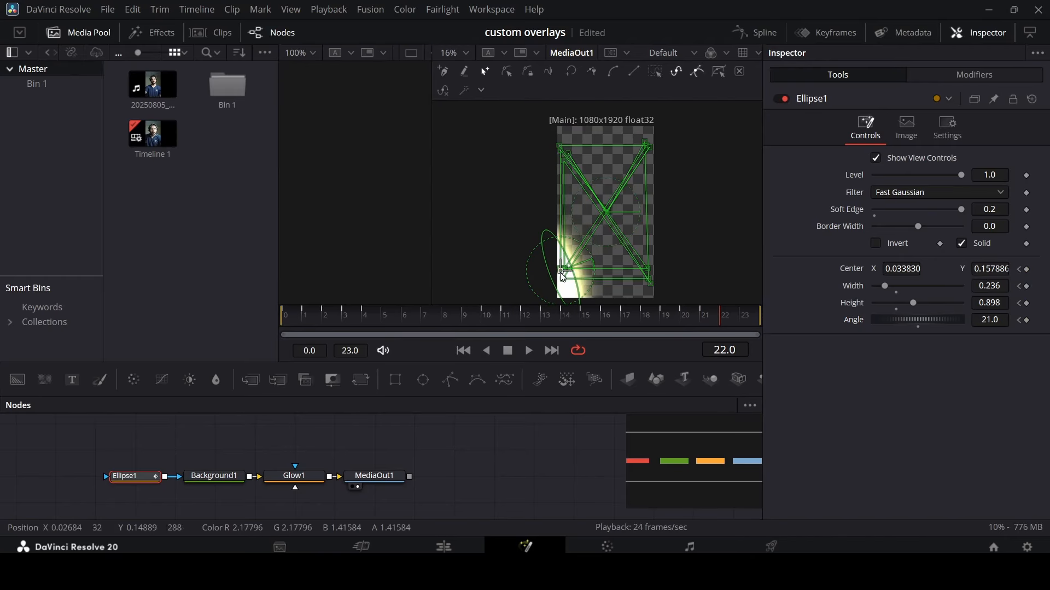
left_click_drag(563, 278, 668, 141)
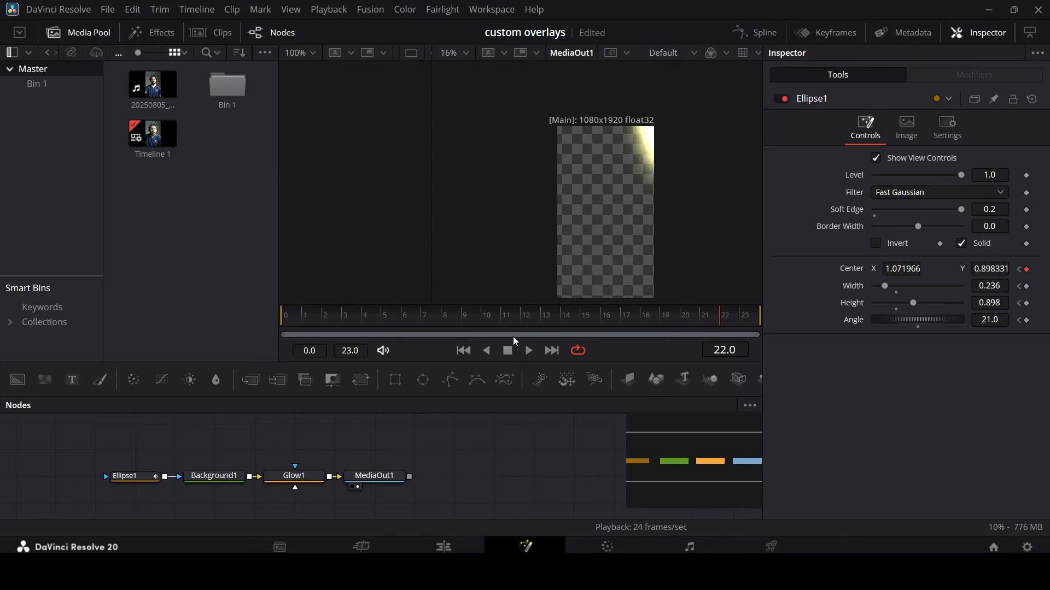
Step: Play the ellipse animation from frame 0 to review the moving light
left_click_drag(481, 322, 247, 321)
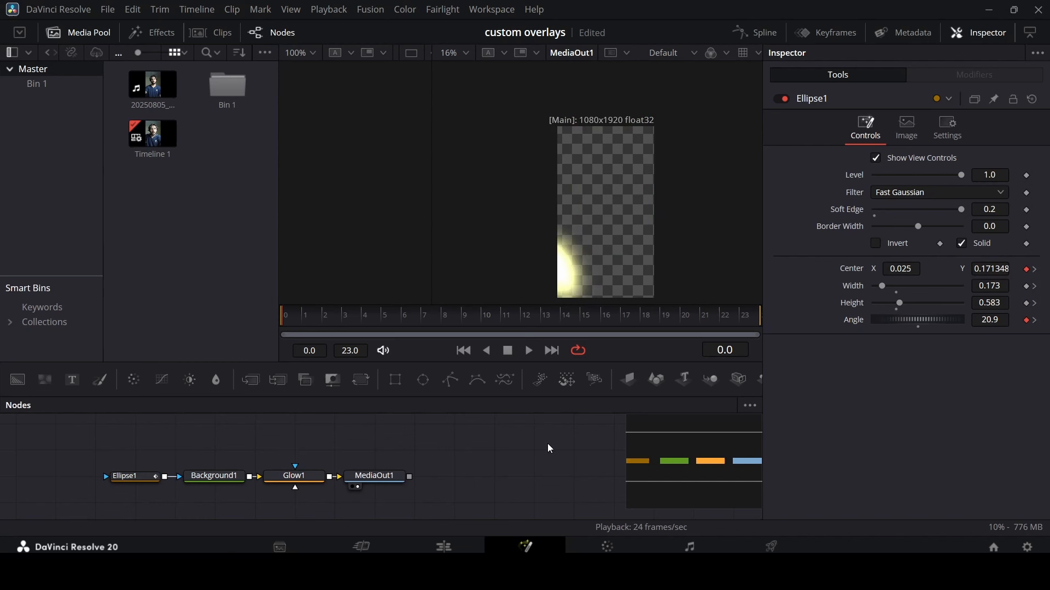
key("space")
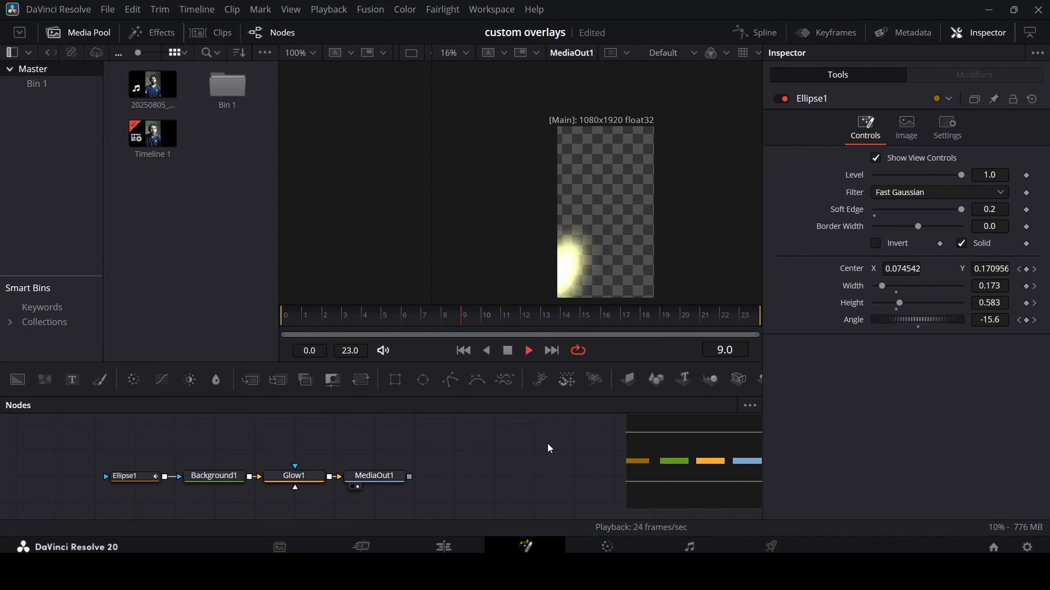
key("space")
Step: At frame 5, move the ellipse outside the image's left edge with center X at -0.27545
left_click(144, 478)
left_click(350, 324)
left_click(367, 326)
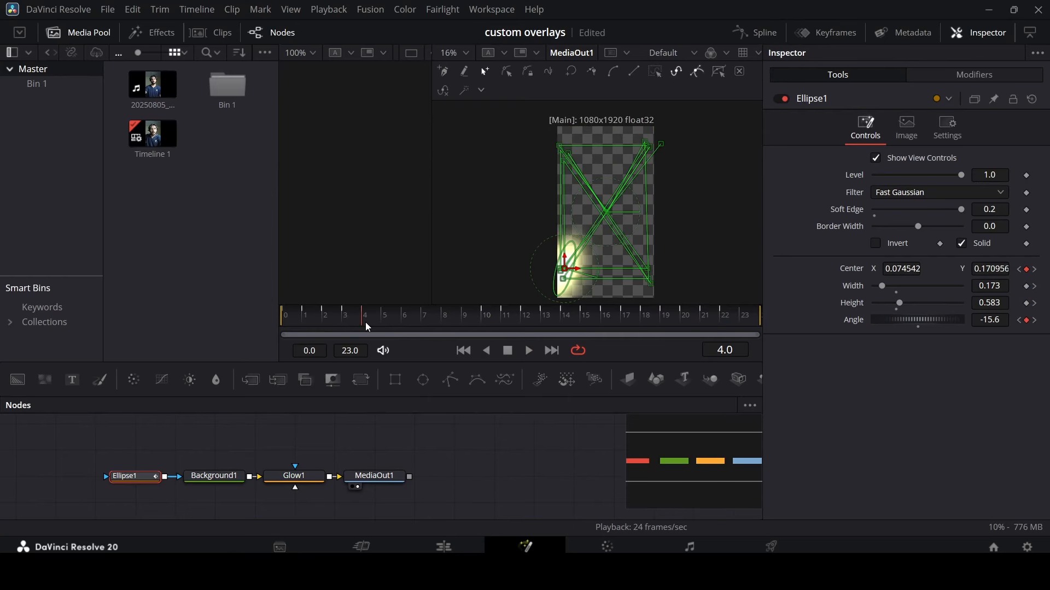
left_click(384, 326)
left_click_drag(903, 268, 903, 268)
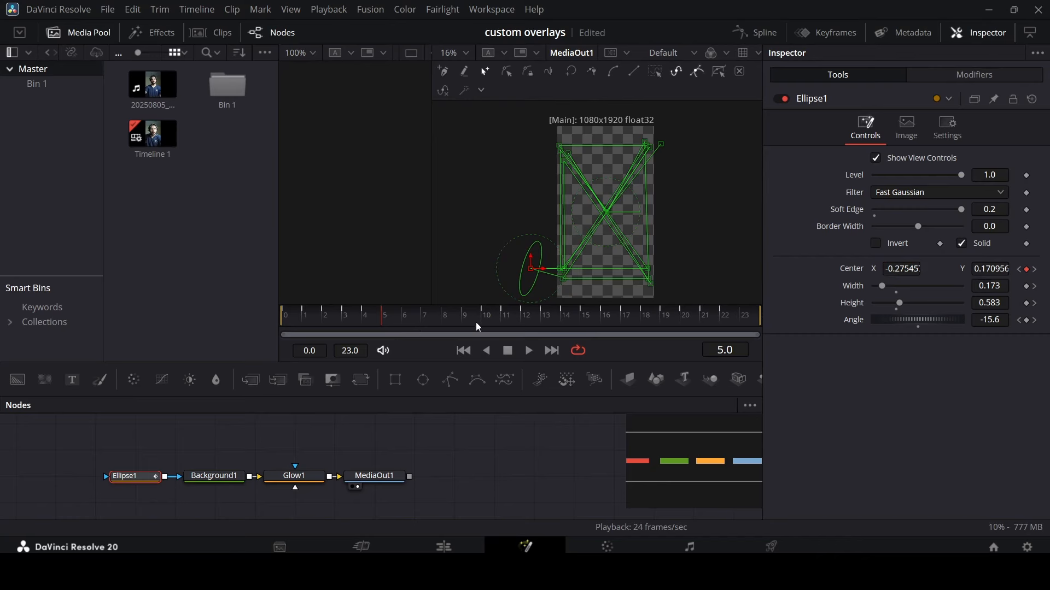
Step: At frame 10, move the ellipse outside the image's left edge with center X at -0.25545
mouse_move(479, 326)
left_mouse_down()
mouse_move(362, 330)
mouse_move(491, 330)
left_mouse_up()
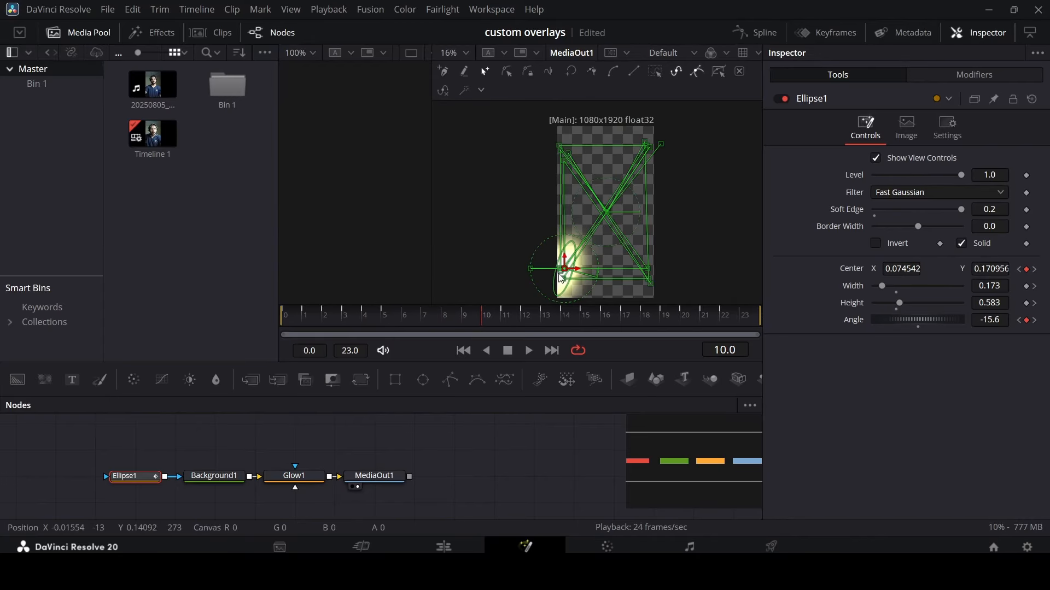
left_click_drag(897, 269, 886, 270)
left_click_drag(751, 267, 713, 266)
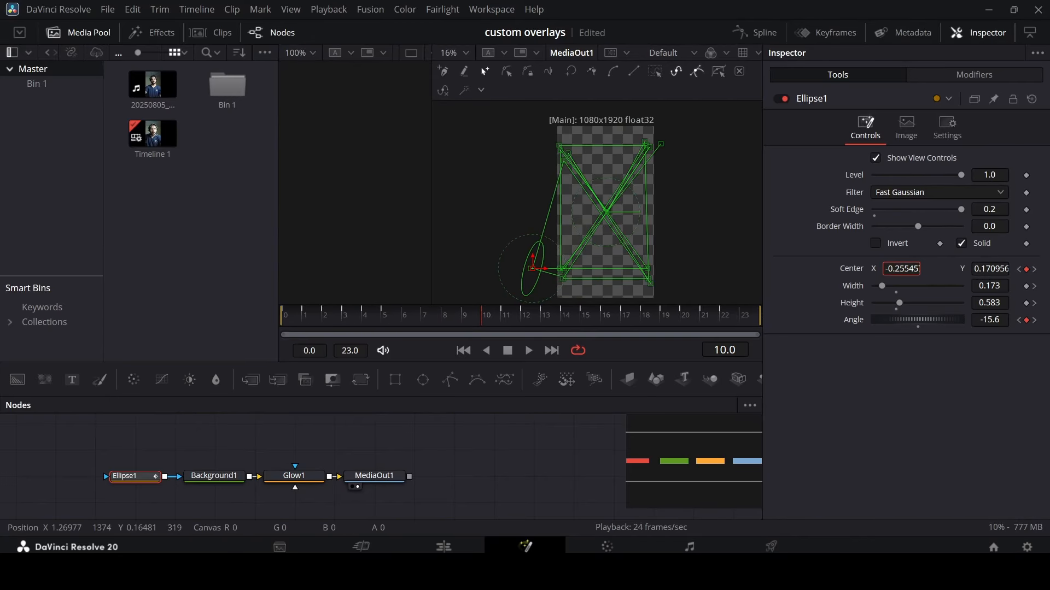
Step: Play the revised animation from the start and inspect the ellipse at frames 14, 18 and 20
left_click(448, 469)
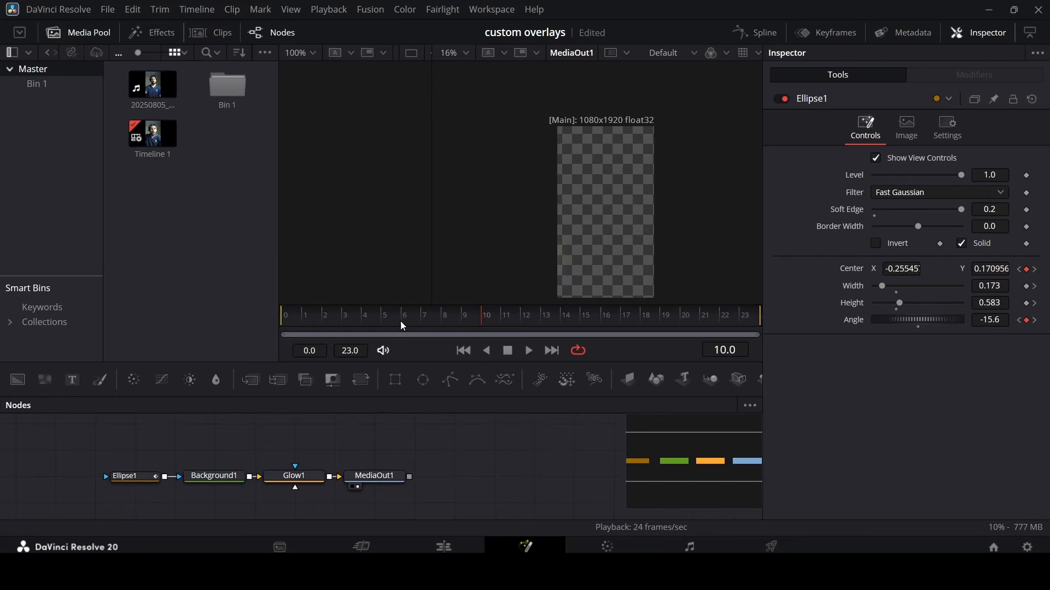
key("Home")
key("space")
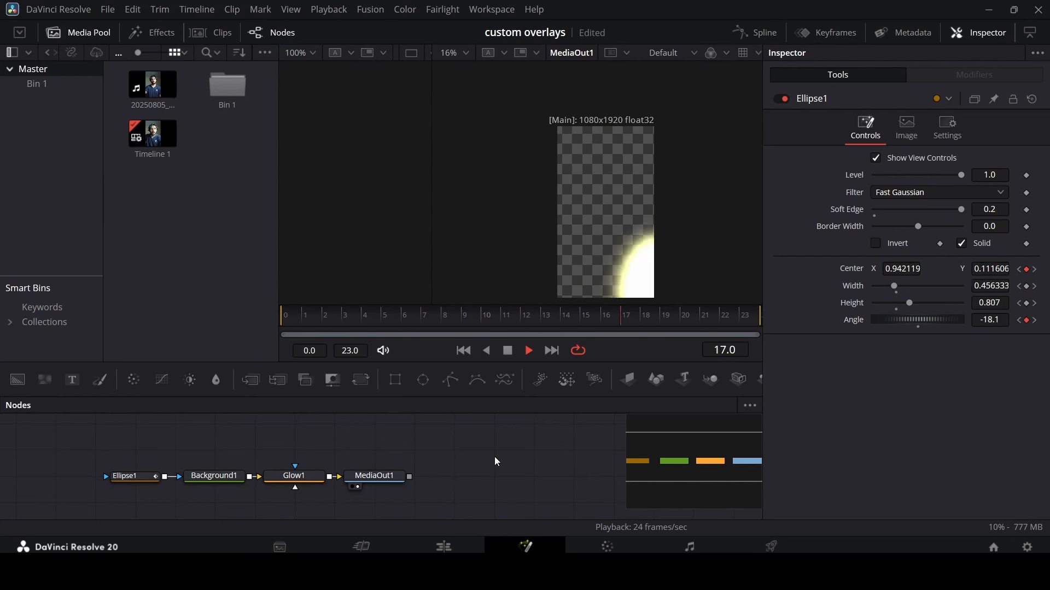
key("space")
left_click(133, 480)
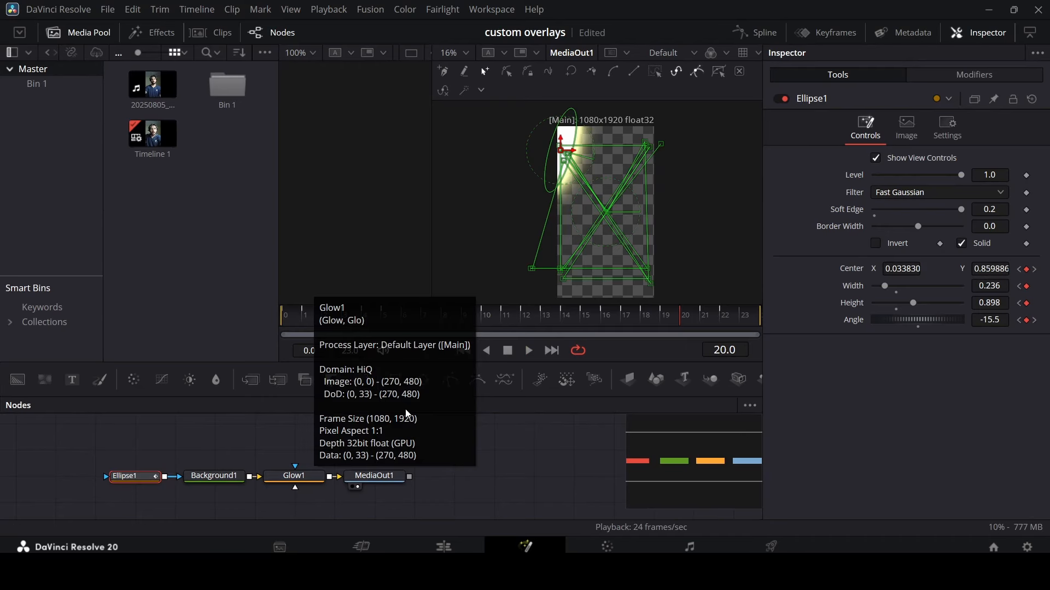
left_click(572, 327)
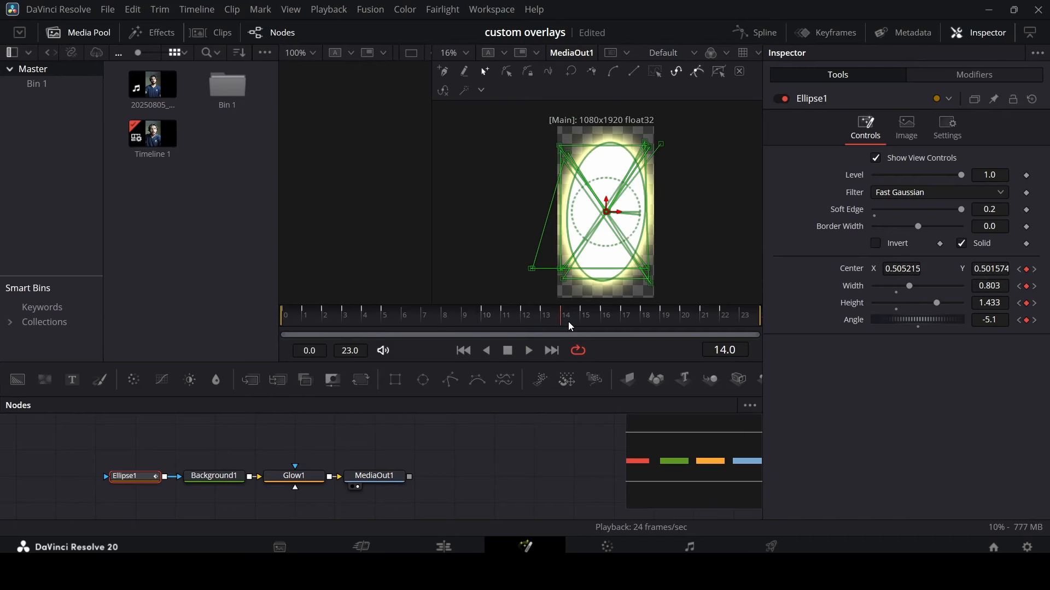
left_click(662, 326)
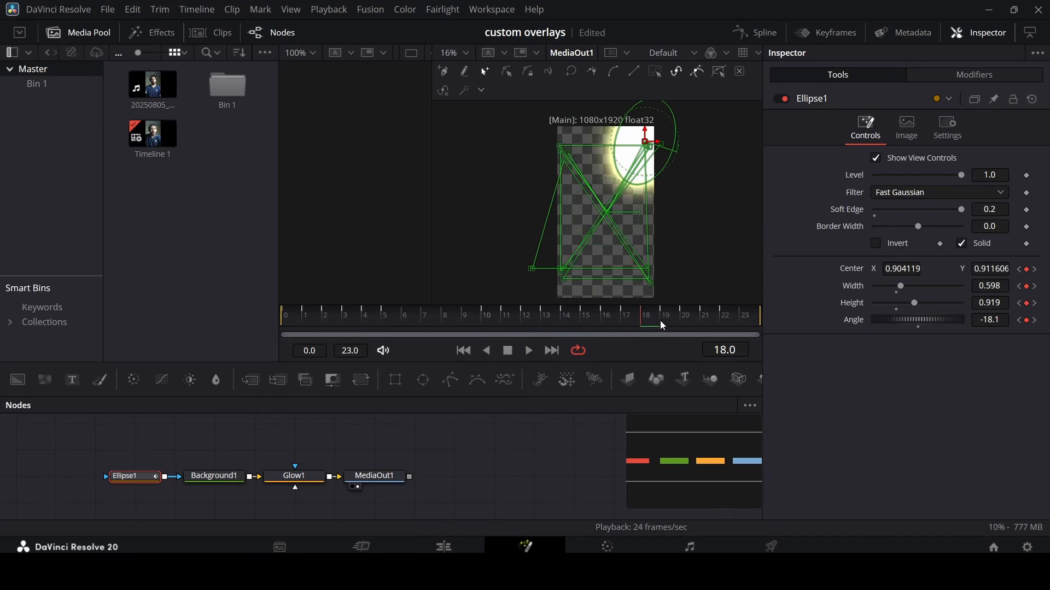
left_click(690, 326)
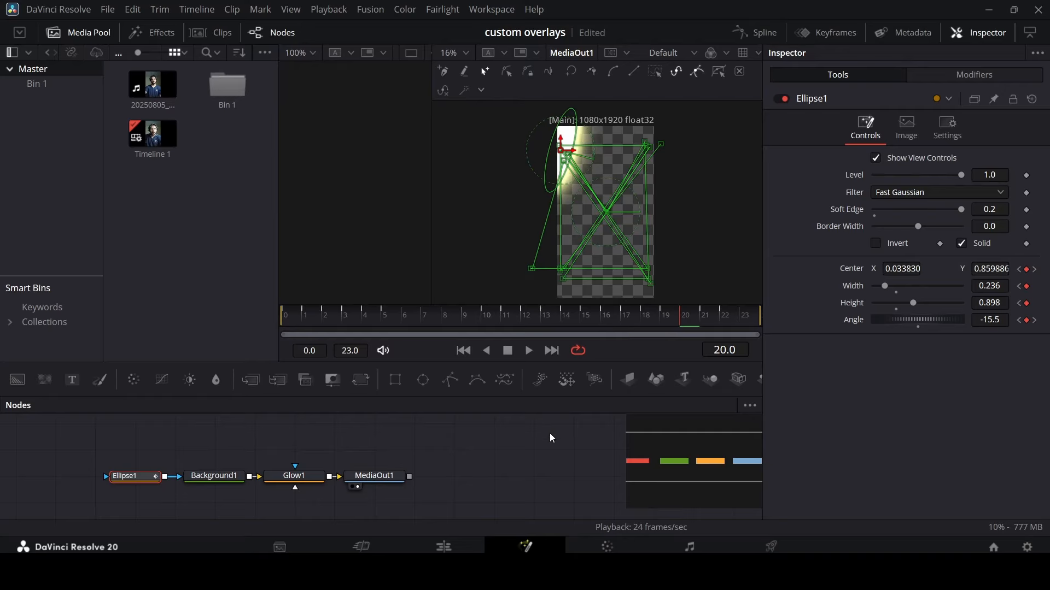
Step: Return to the Edit page and play the timeline from 00:00:03:00 to preview the overlay across the cut
left_click(467, 552)
left_click(476, 358)
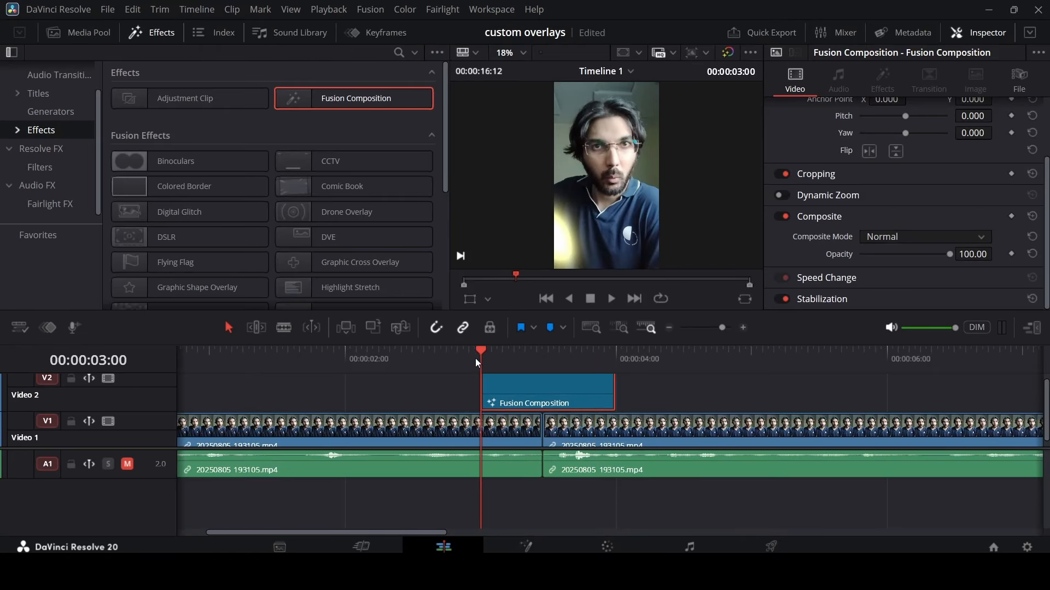
key("space")
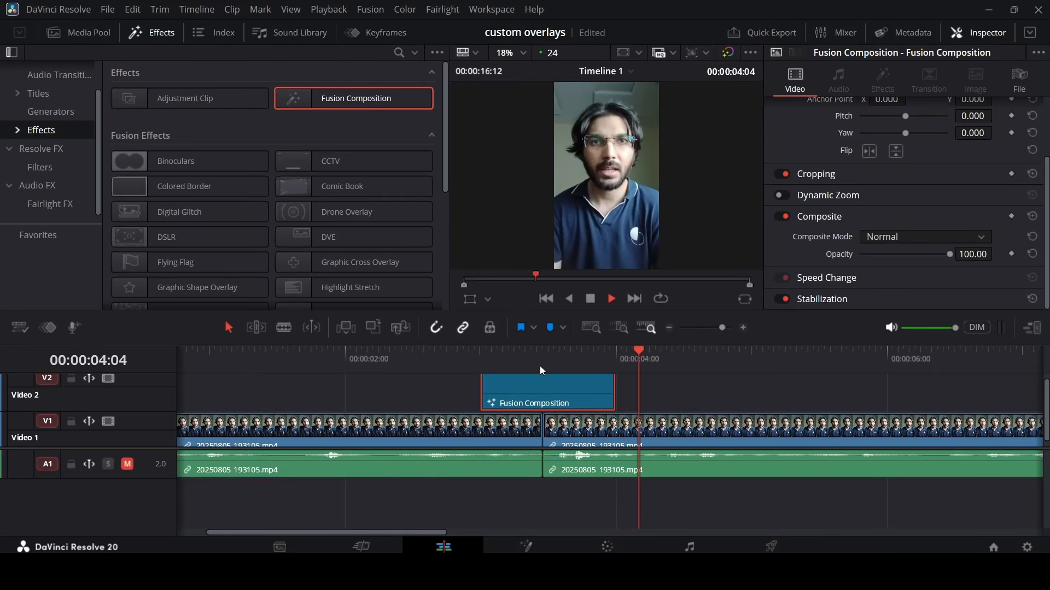
key("space")
Step: Scrub through the Fusion Composition clip and step frame by frame near its end to examine the overlay over the footage
left_click_drag(486, 353, 589, 367)
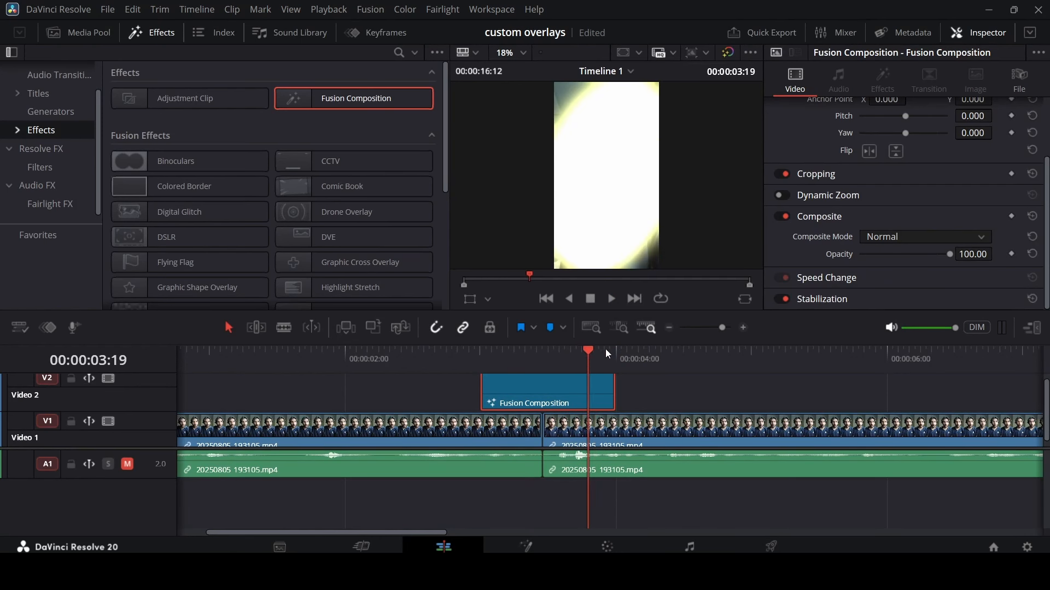
key("Right")
key("Right")
key("Right")
key("Right")
key("Left")
key("Left")
key("Left")
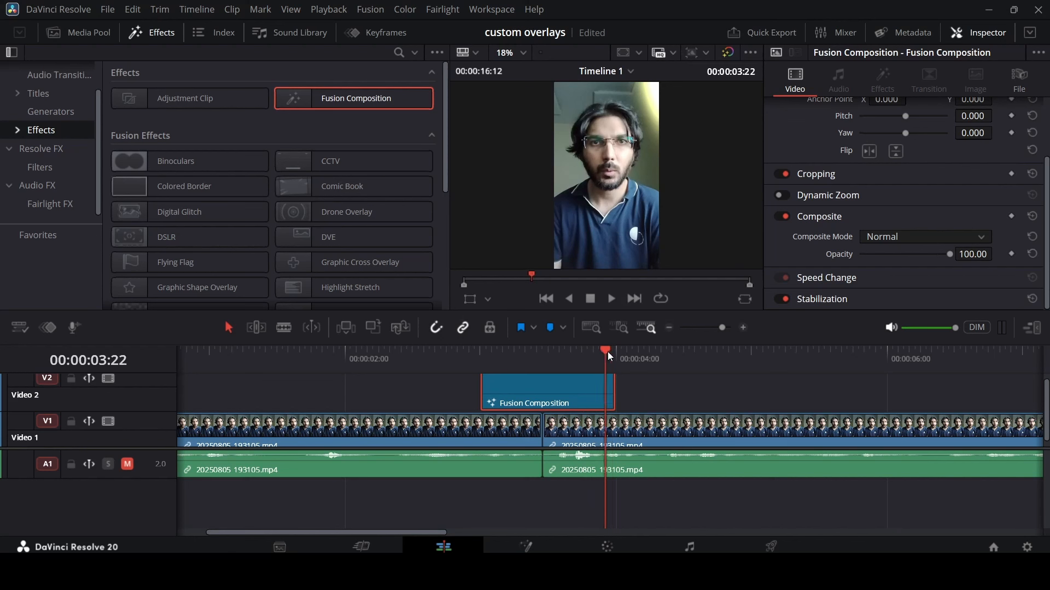
Step: Move the Fusion Composition clip earlier on Video 2 so it ends just past the cut, and play the timeline through it
key("Left")
left_click_drag(566, 390, 504, 398)
left_click(541, 354)
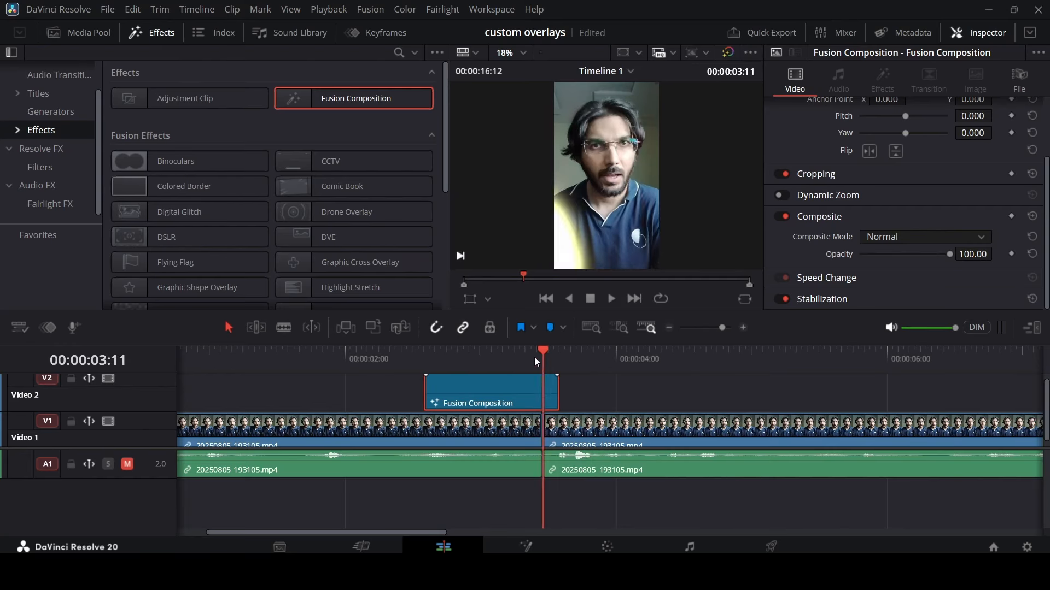
left_click(374, 356)
key("space")
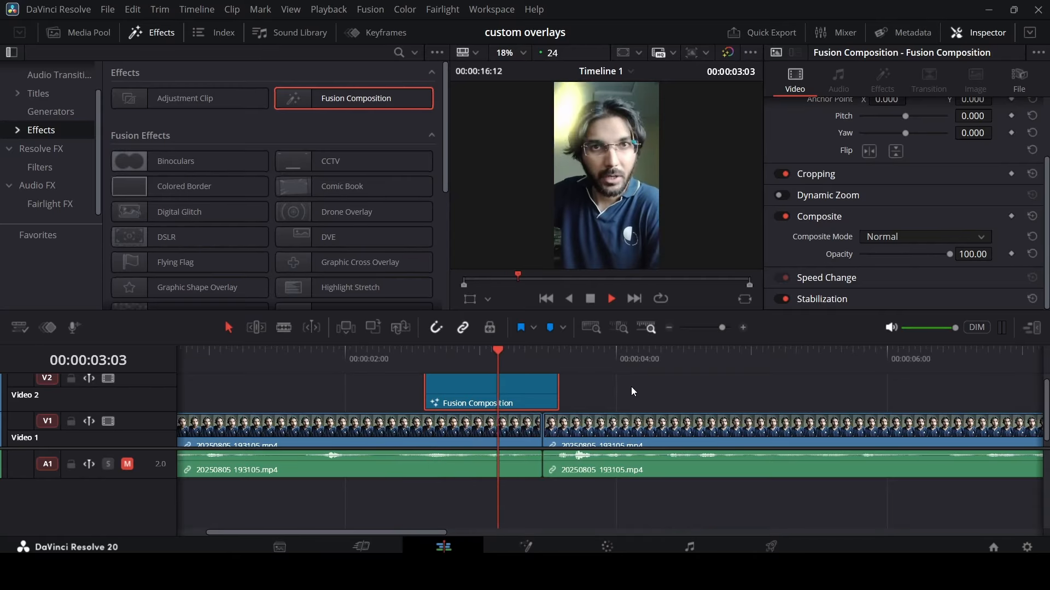
left_click(517, 353)
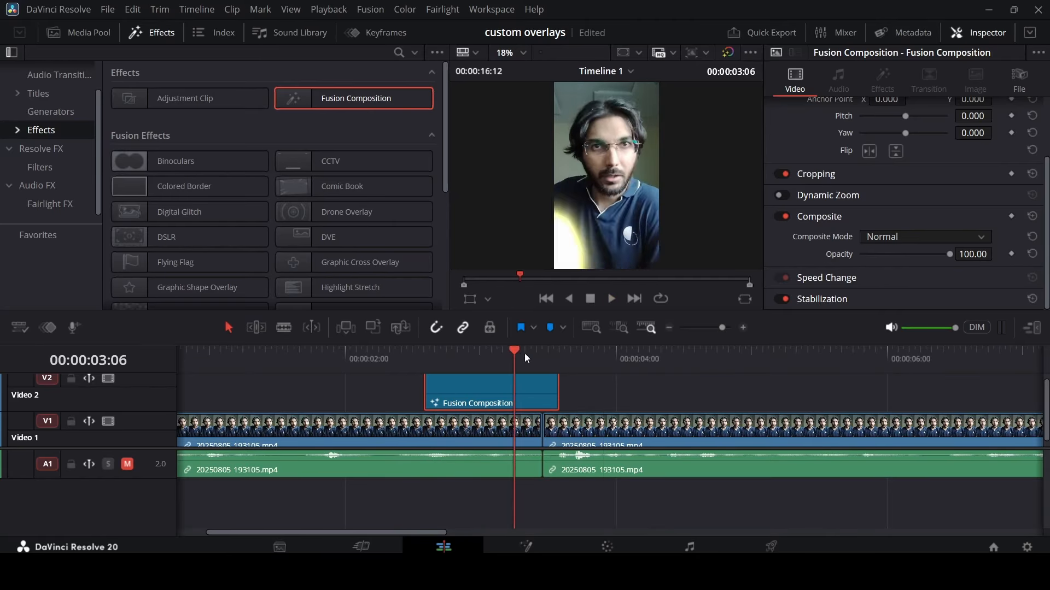
Step: Set the Fusion Composition's composite mode to Add and play the timeline from 00:00:02:03 across the cut
left_click(533, 352)
left_click(930, 236)
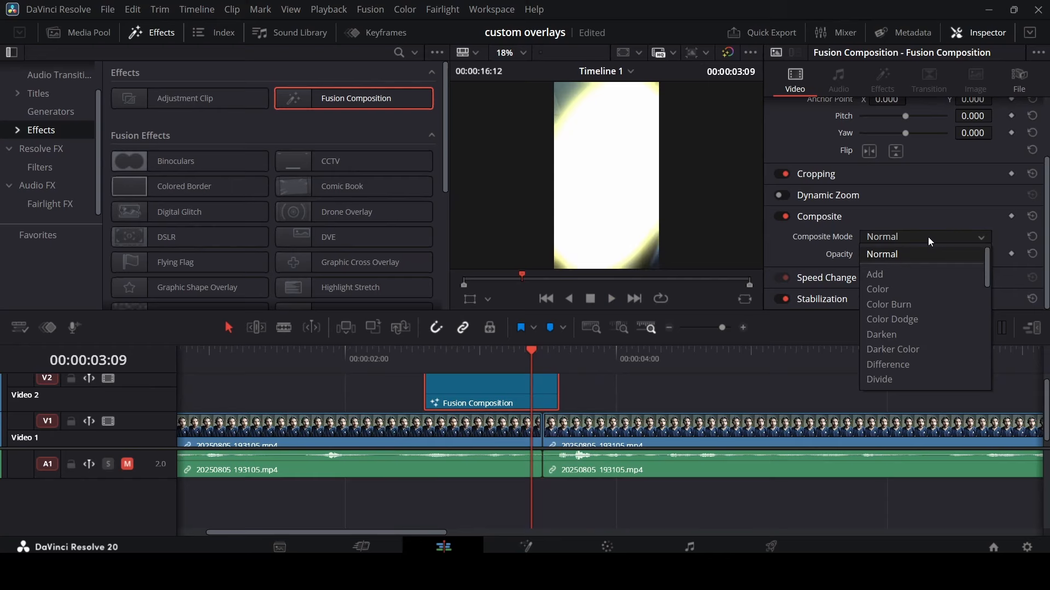
left_click(903, 273)
left_click(365, 353)
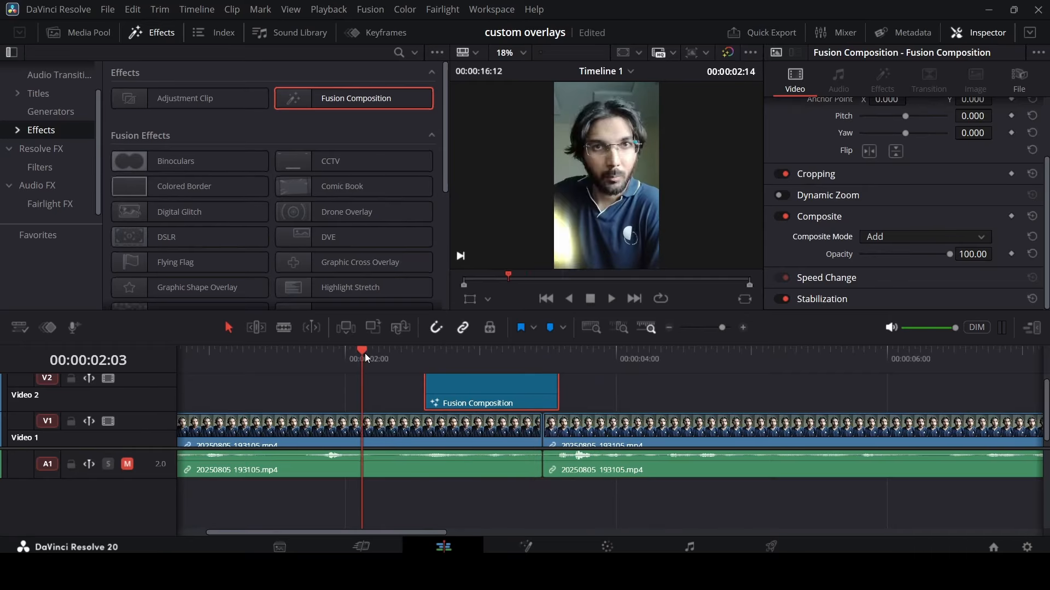
key("space")
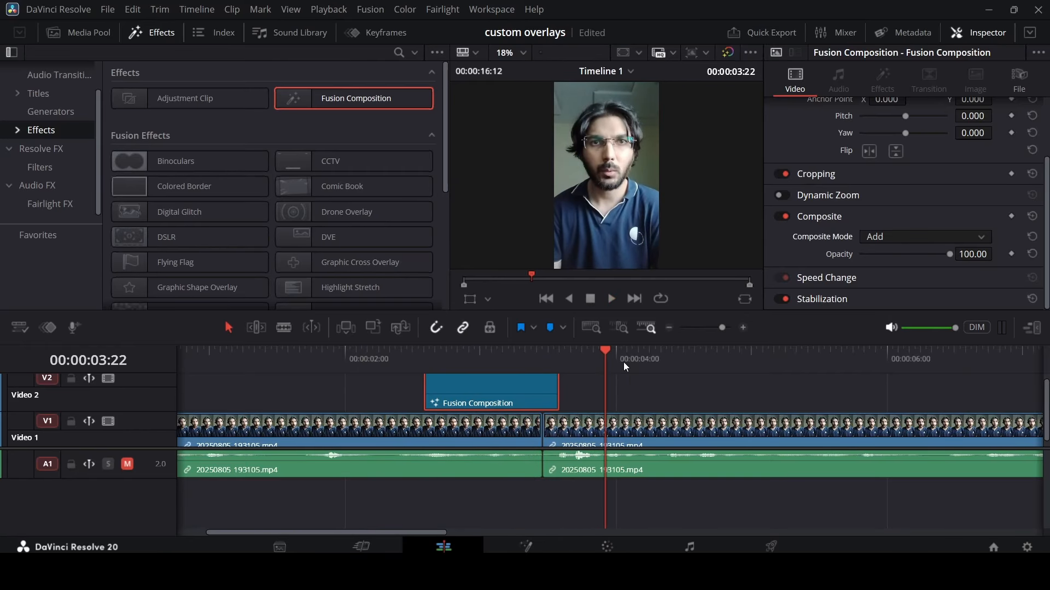
key("space")
Step: Scrub through the glow before the cut to inspect the Add blend, and save the project
left_click(507, 359)
left_click(529, 357)
left_click_drag(529, 361, 504, 375)
key("ctrl+s")
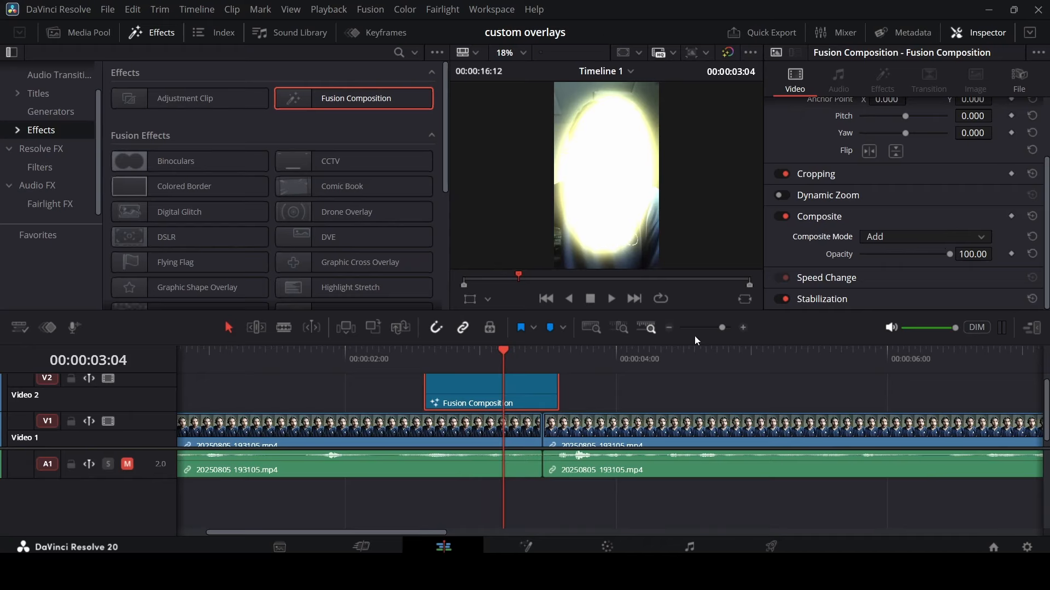
Step: Replay the timeline twice from just before the Fusion Composition to check the overlay at 100.00 opacity
left_click_drag(950, 255, 1000, 264)
left_click(406, 359)
key("space")
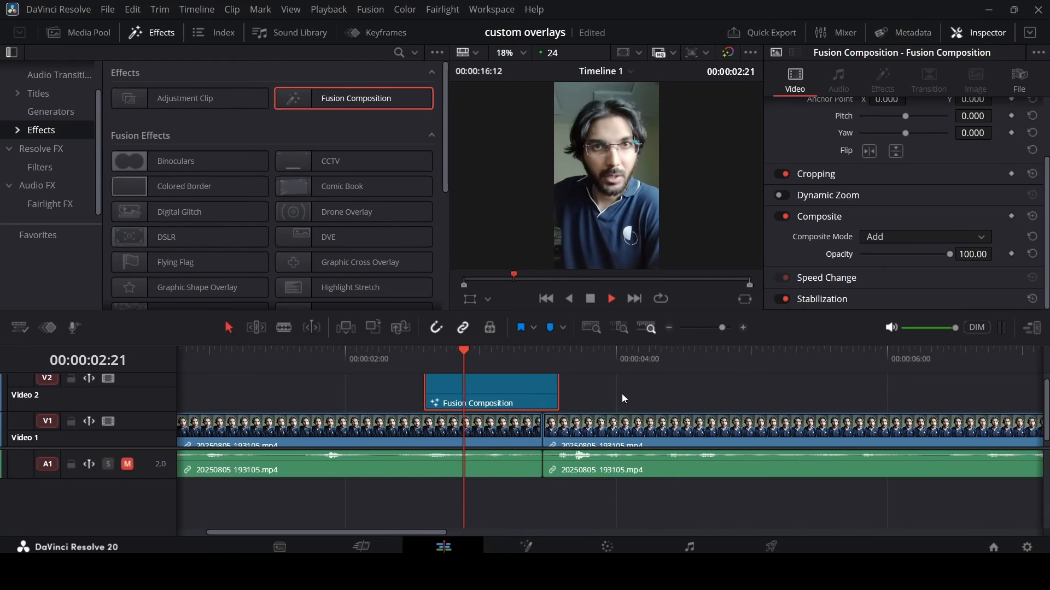
left_click(396, 360)
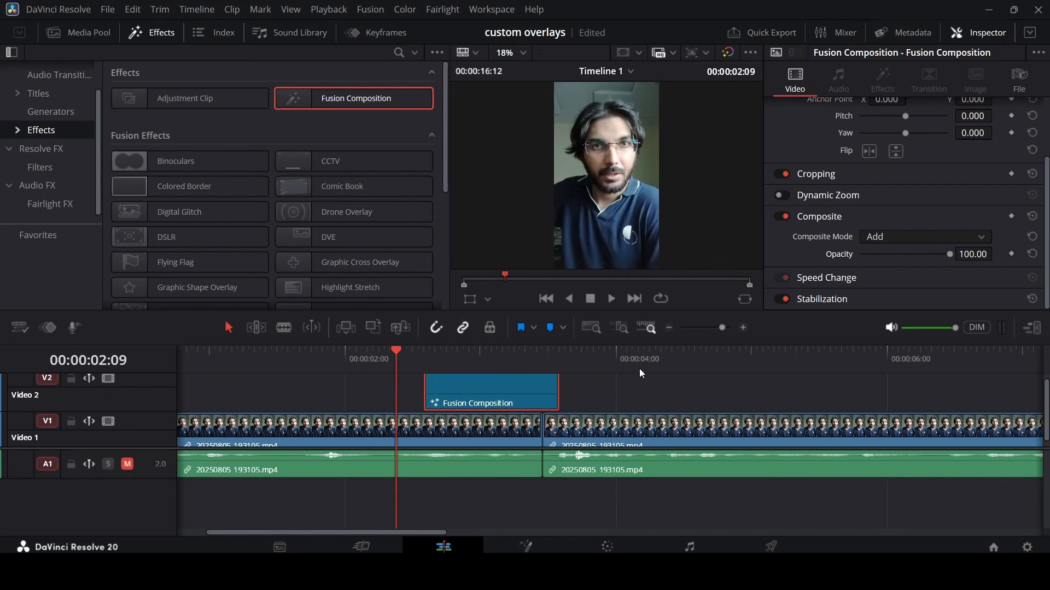
key("space")
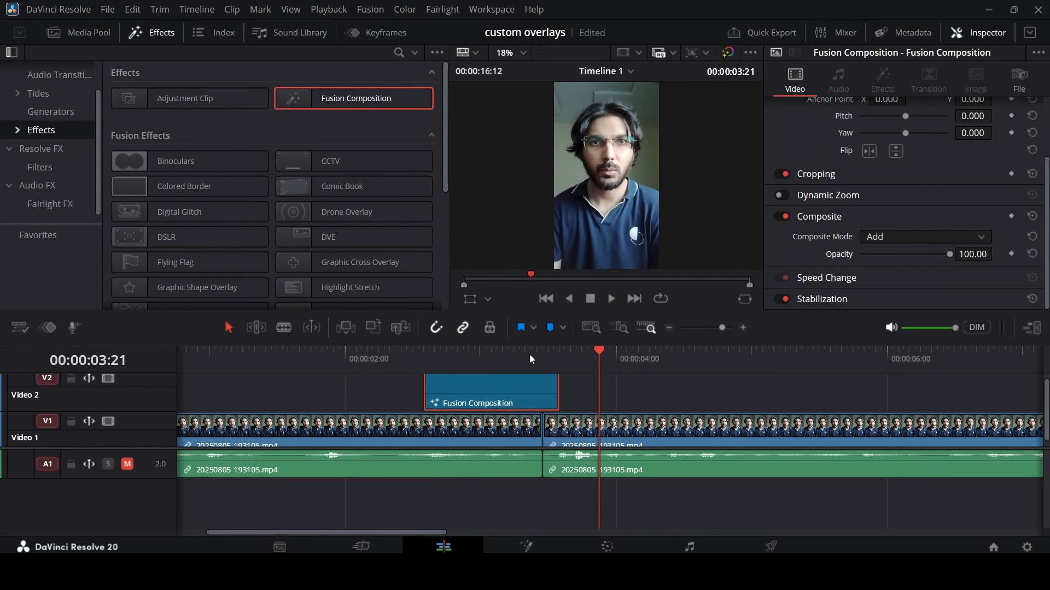
Step: Scrub to 00:00:03:04, open the Fusion Composition clip in the Fusion page and select the Ellipse1 node to show its settings
left_click(498, 359)
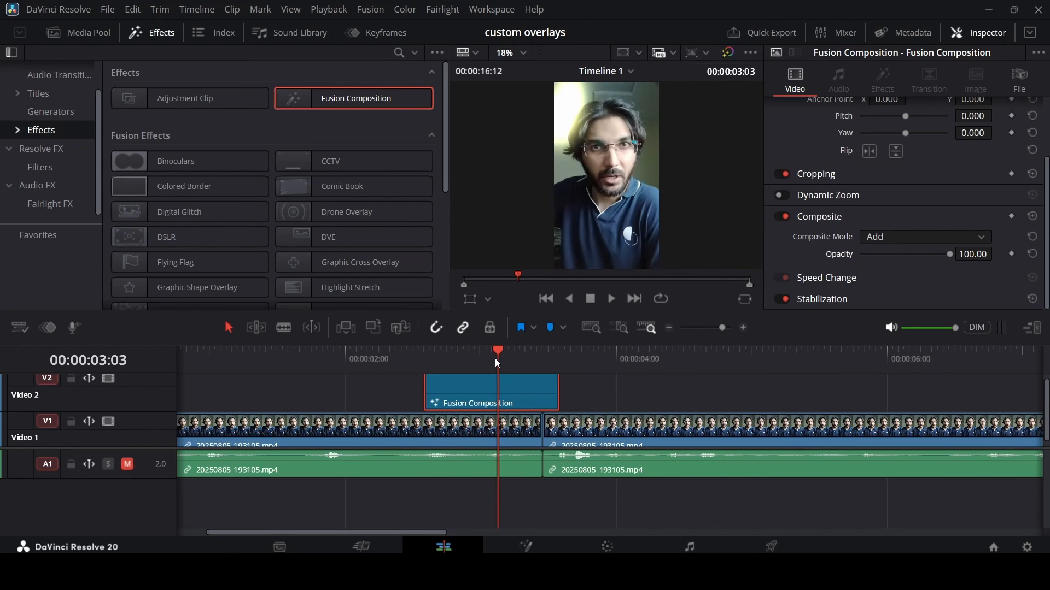
left_click_drag(495, 359, 502, 398)
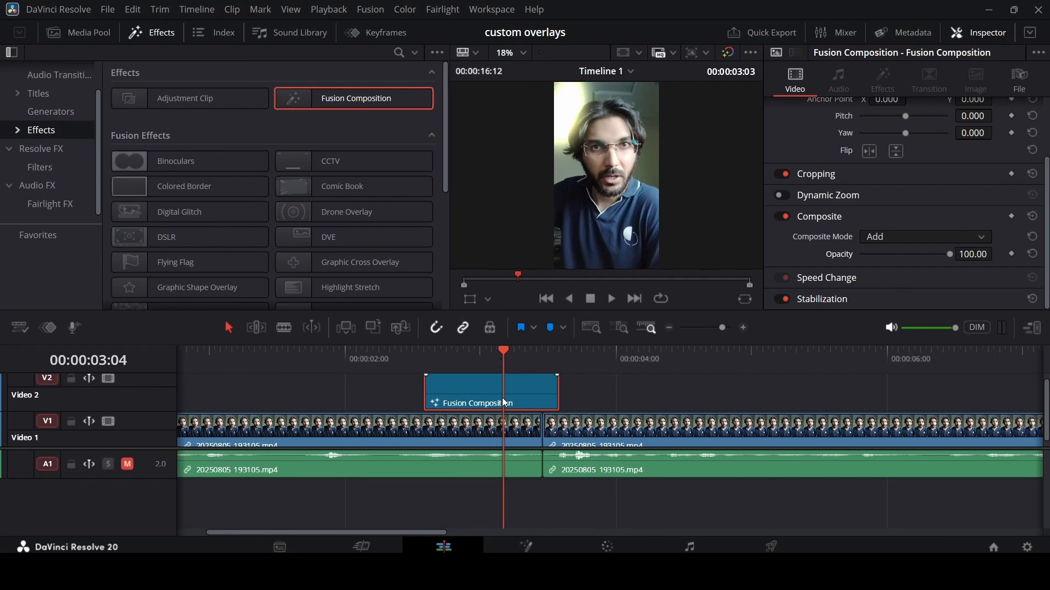
right_click(502, 400)
left_click(537, 311)
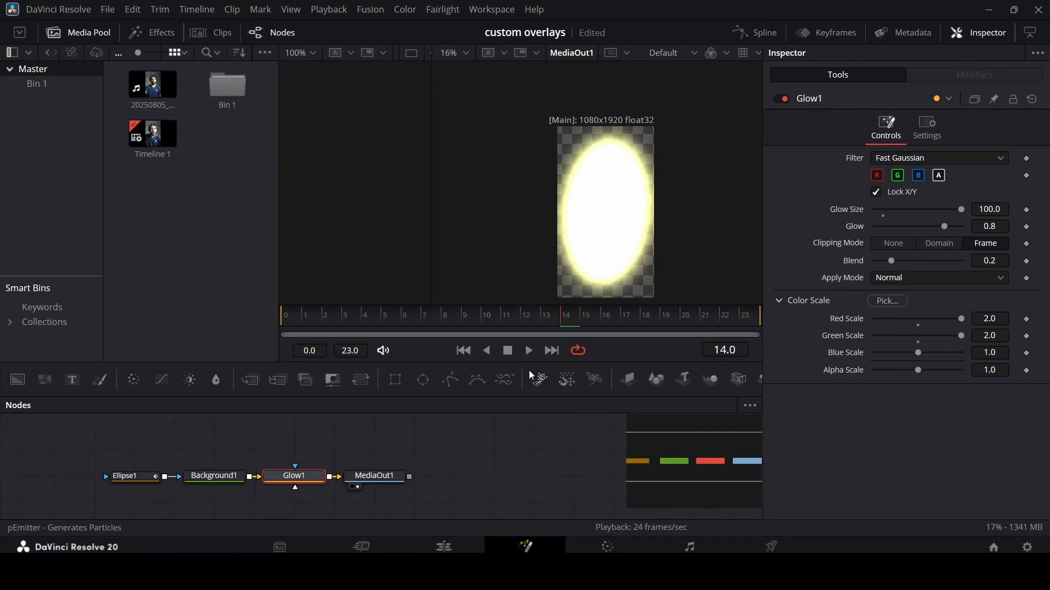
left_click(145, 478)
left_click(486, 469)
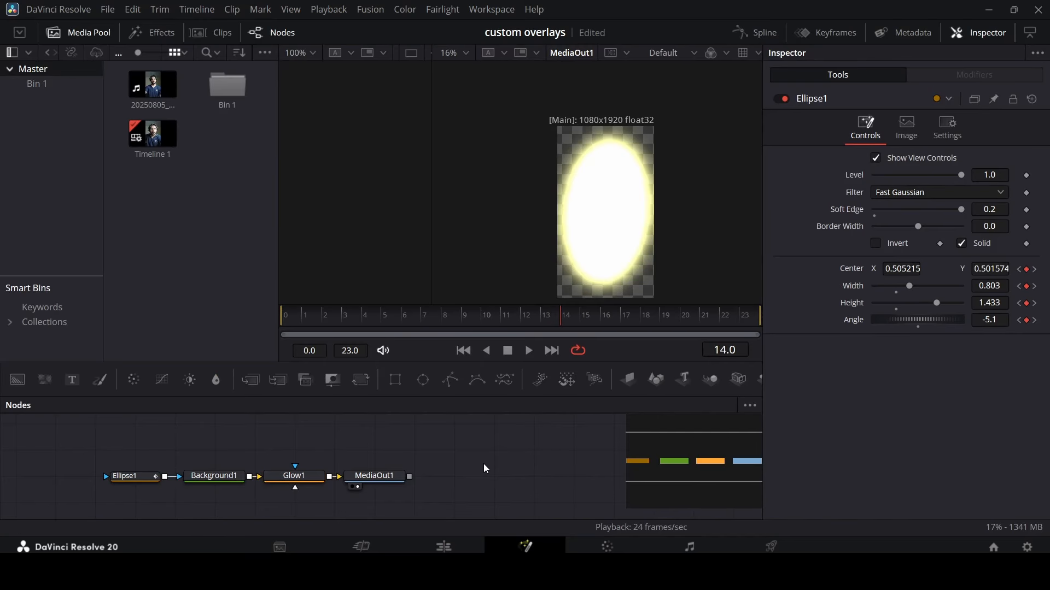